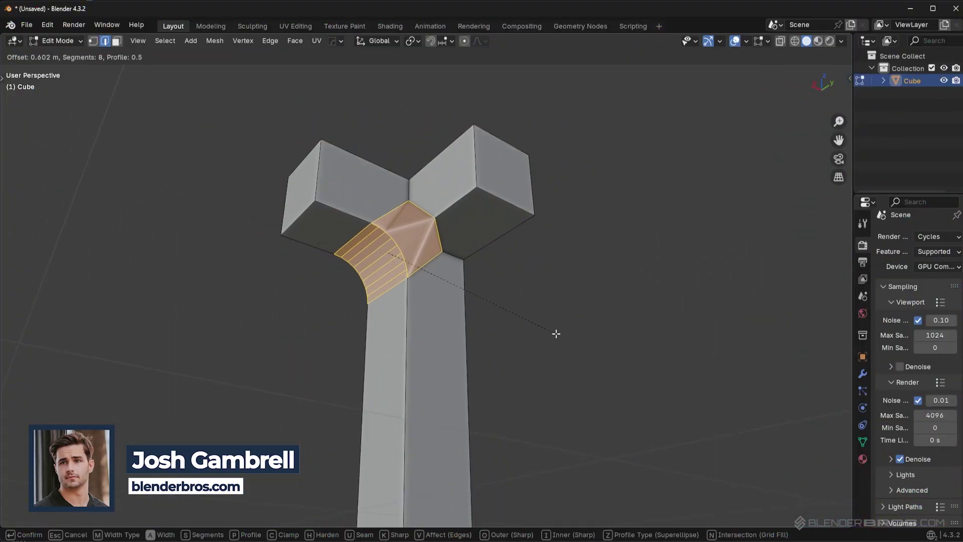
- Bevel the inner edge where the post meets the left arm's underside with 8 segments
{"action": "key", "text": "Escape"}
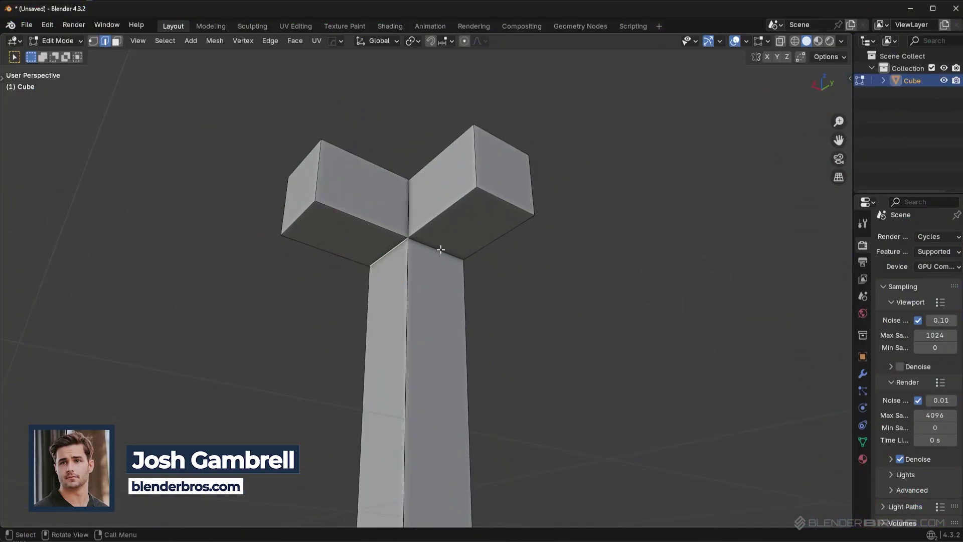
{"action": "key", "text": "ctrl+b"}
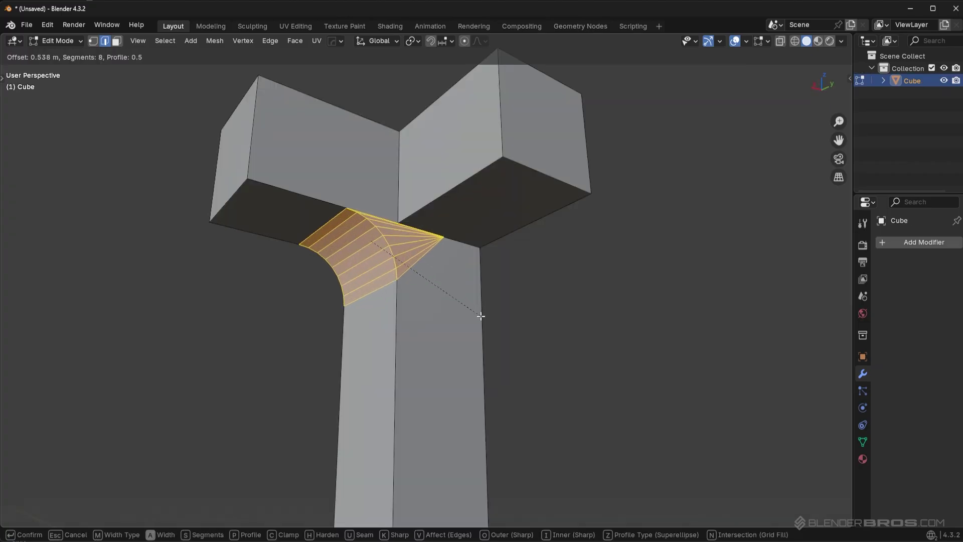
{"action": "left_click", "coordinate": [481, 318]}
{"action": "left_click", "coordinate": [100, 328]}
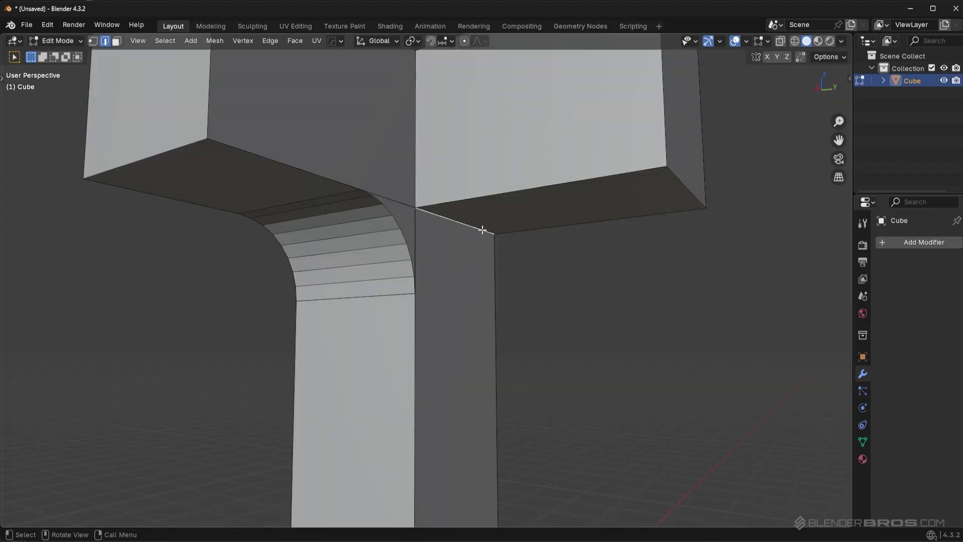
- Bevel the edge under the right arm with 8 segments and a 0.5 m width, and clean up the mesh with Make Manifold
{"action": "key", "text": "ctrl+b"}
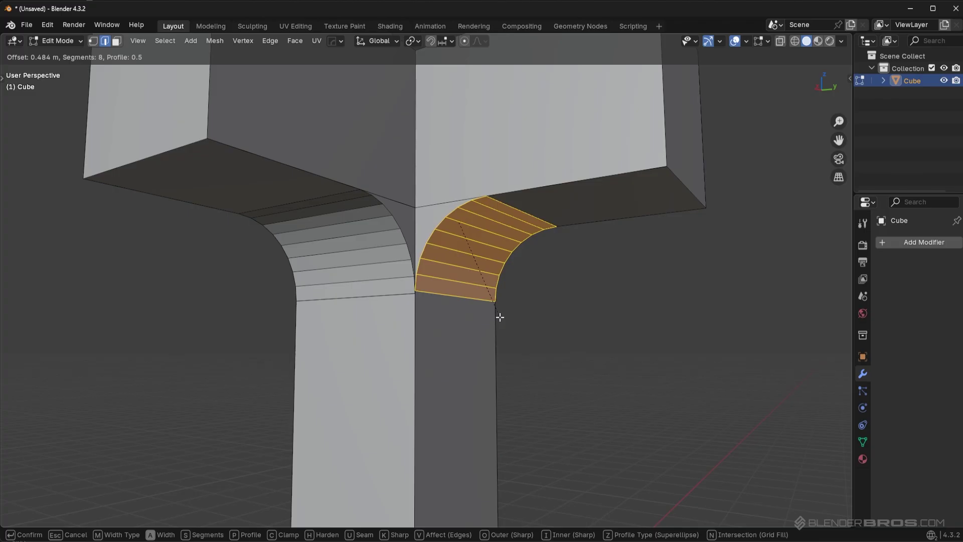
{"action": "left_click", "coordinate": [493, 306]}
{"action": "left_click", "coordinate": [116, 329]}
{"action": "type", "text": ".5"}
{"action": "key", "text": "Return"}
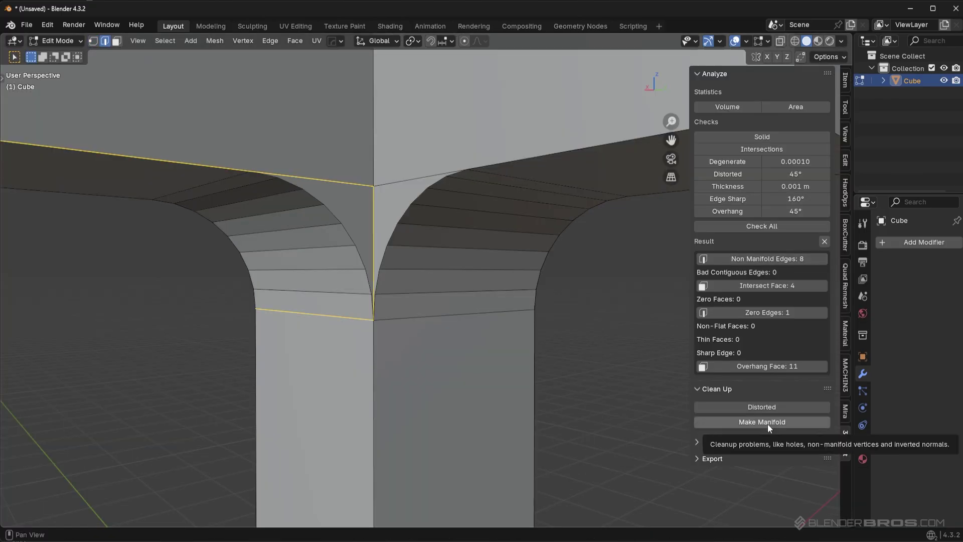
{"action": "left_click", "coordinate": [767, 423]}
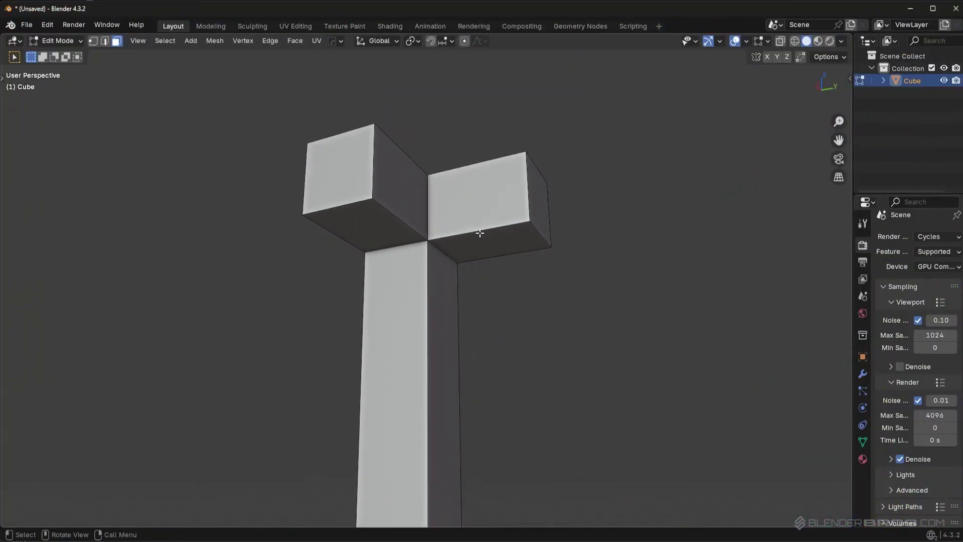
- Try 8-segment bevels on the inner edges under the left and right arms, one edge at a time
{"action": "middle_click_drag", "start_coordinate": [459, 253], "coordinate": [526, 268]}
{"action": "key", "text": "ctrl+b"}
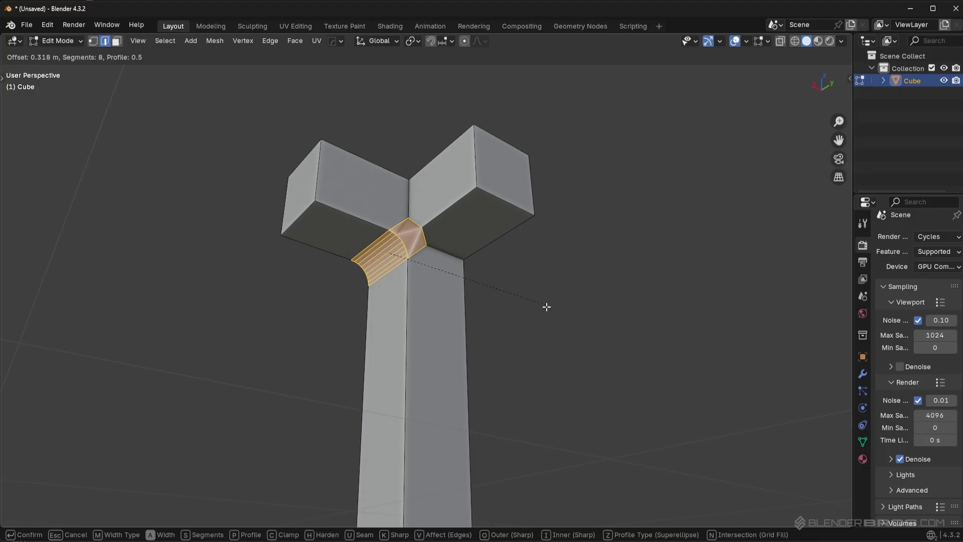
{"action": "key", "text": "Escape"}
{"action": "key", "text": "ctrl+b"}
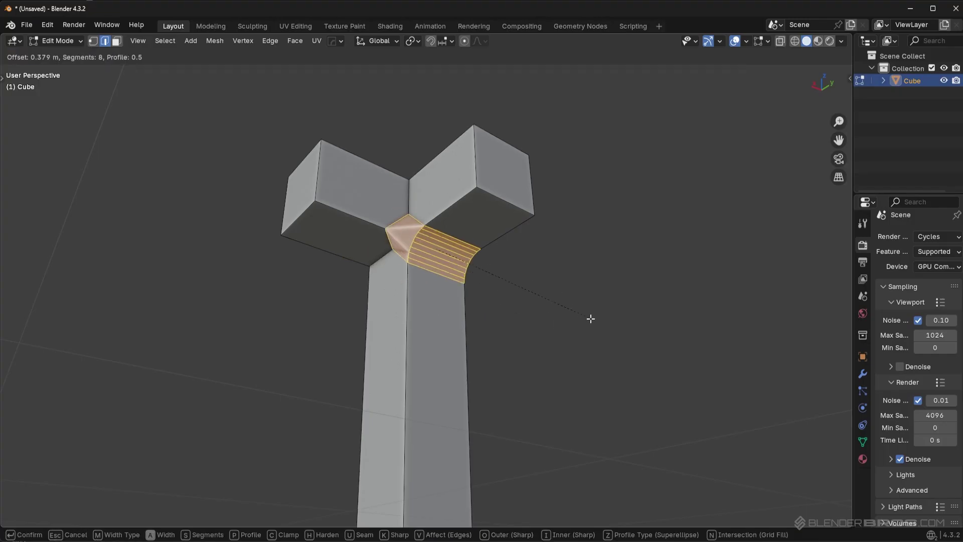
{"action": "key", "text": "Escape"}
{"action": "middle_click_drag", "start_coordinate": [589, 318], "coordinate": [465, 277]}
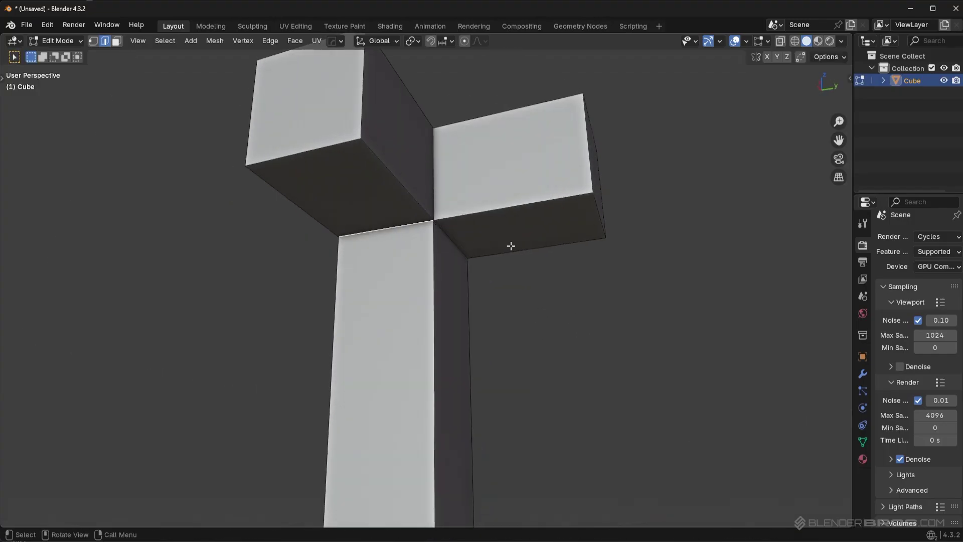
- Annotate the intended fillet curves in the corners between the post and both arms, using the right and front orthographic views
{"action": "key", "text": "KP_3"}
{"action": "key", "text": "t"}
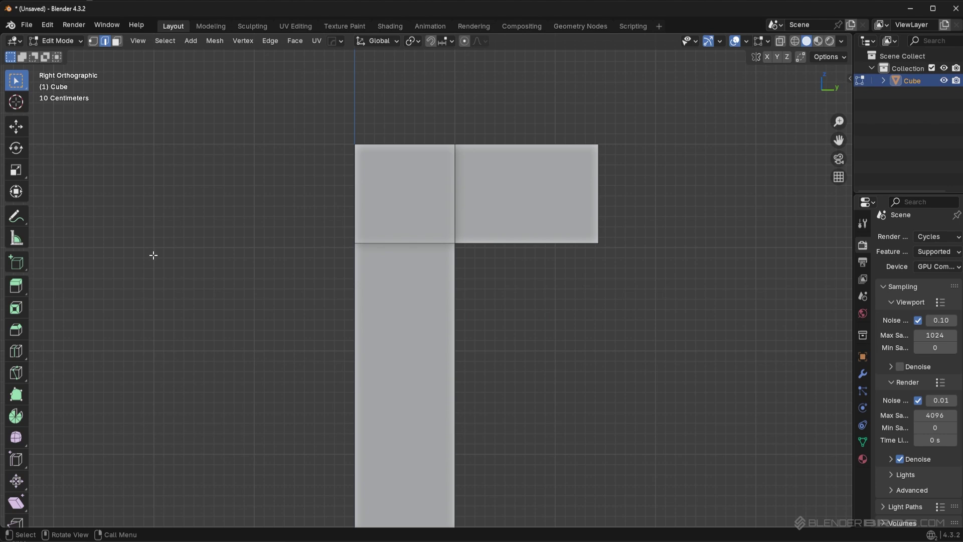
{"action": "left_click", "coordinate": [16, 216]}
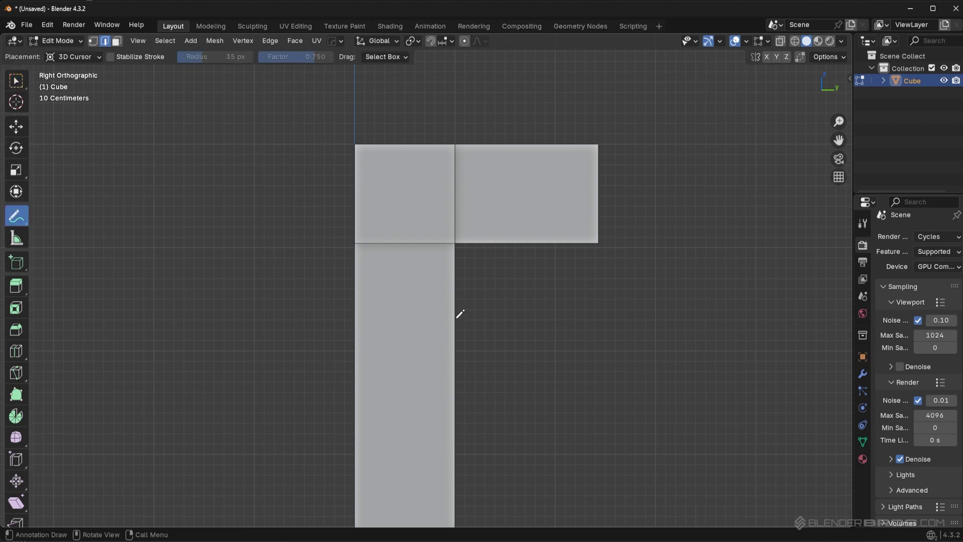
{"action": "left_click_drag", "start_coordinate": [457, 317], "coordinate": [464, 279]}
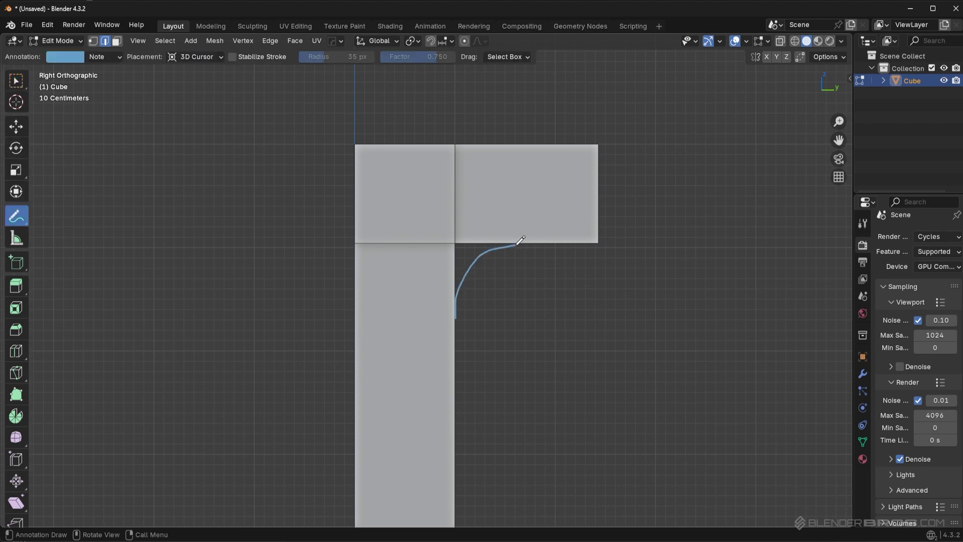
{"action": "key", "text": "KP_1"}
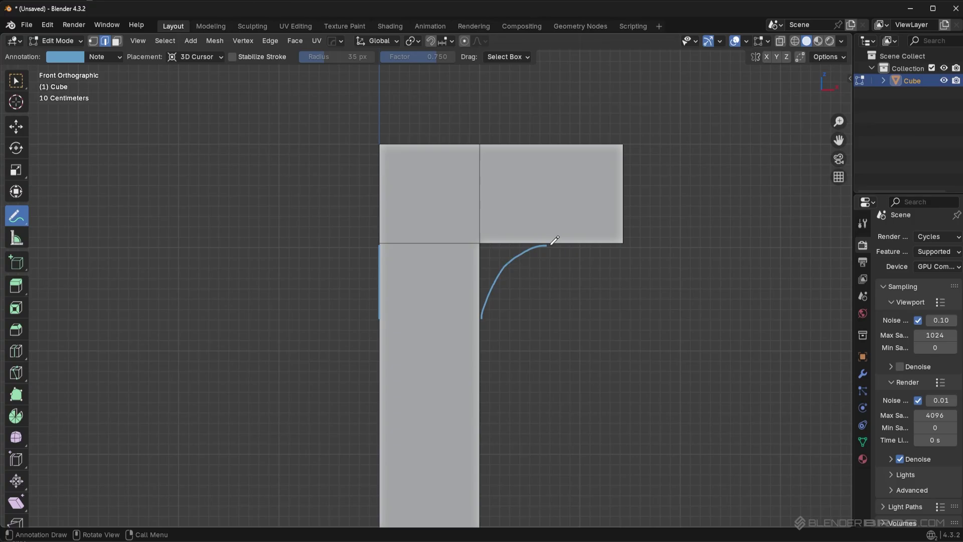
{"action": "mouse_move", "coordinate": [555, 240]}
{"action": "middle_mouse_down"}
{"action": "mouse_move", "coordinate": [516, 276]}
{"action": "mouse_move", "coordinate": [359, 284]}
{"action": "middle_mouse_up"}
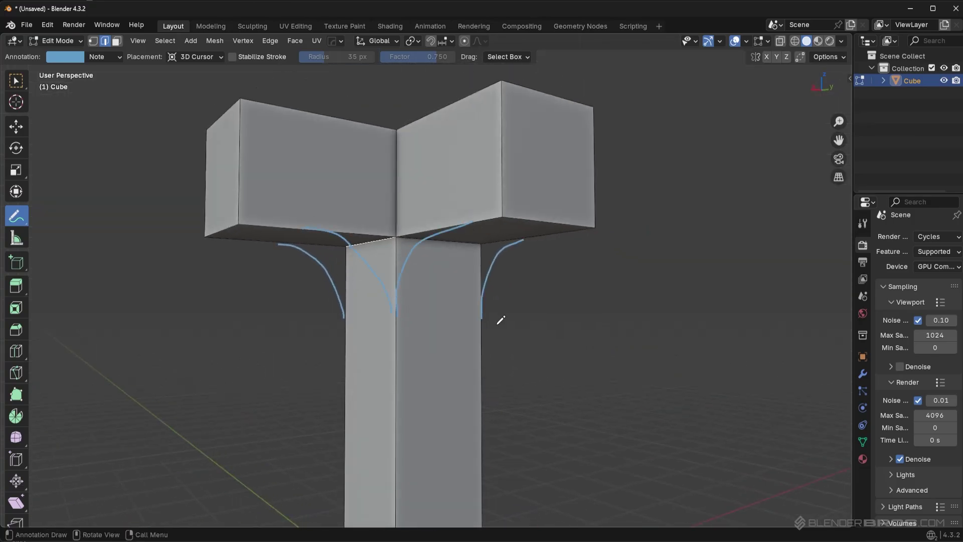
- Undo the annotated fillet curves and return to the Select Box tool
{"action": "key", "text": "ctrl+z"}
{"action": "key", "text": "ctrl+z"}
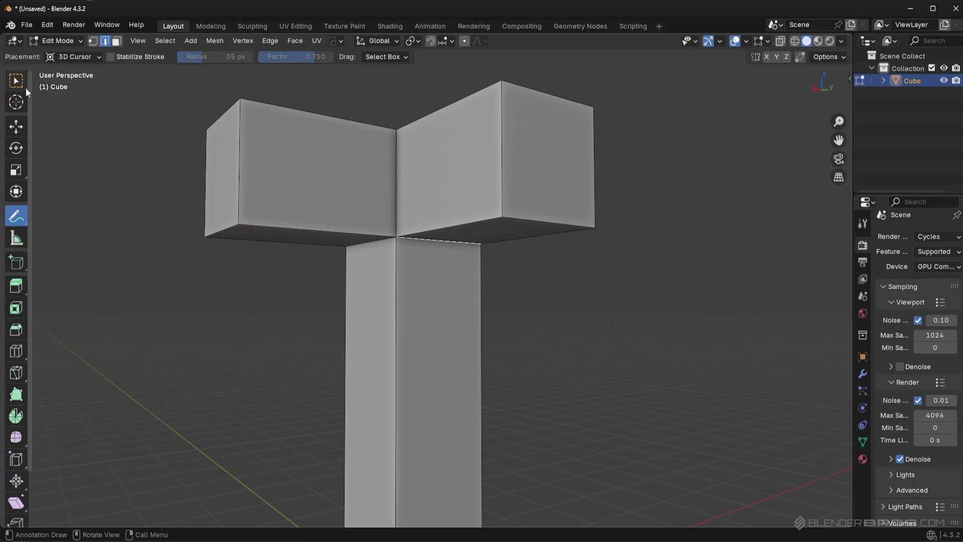
{"action": "left_click", "coordinate": [16, 81]}
- Try to bevel both inner edges beneath the arms together with 8 segments
{"action": "middle_click_drag", "start_coordinate": [334, 229], "coordinate": [367, 214]}
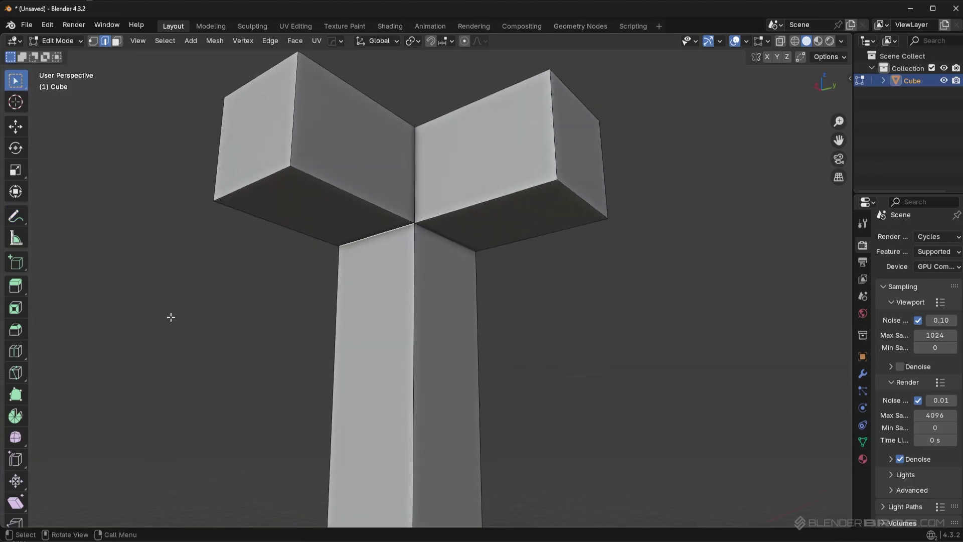
{"action": "left_click", "coordinate": [452, 247], "text": "shift"}
{"action": "key", "text": "ctrl+b"}
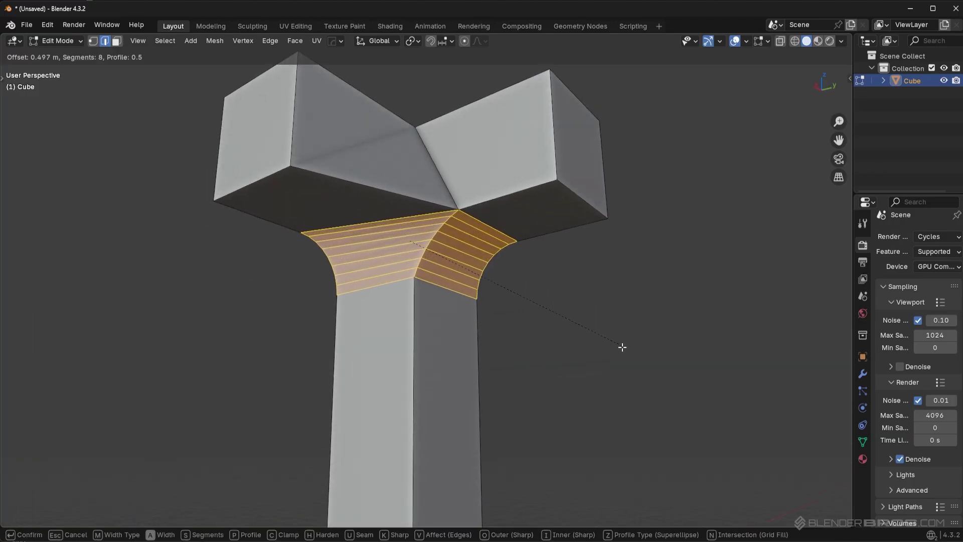
{"action": "key", "text": "Escape"}
- Try an 8-segment bevel on the left arm's inner edge alone, inspect the shared corner, and undo it
{"action": "key", "text": "ctrl+b"}
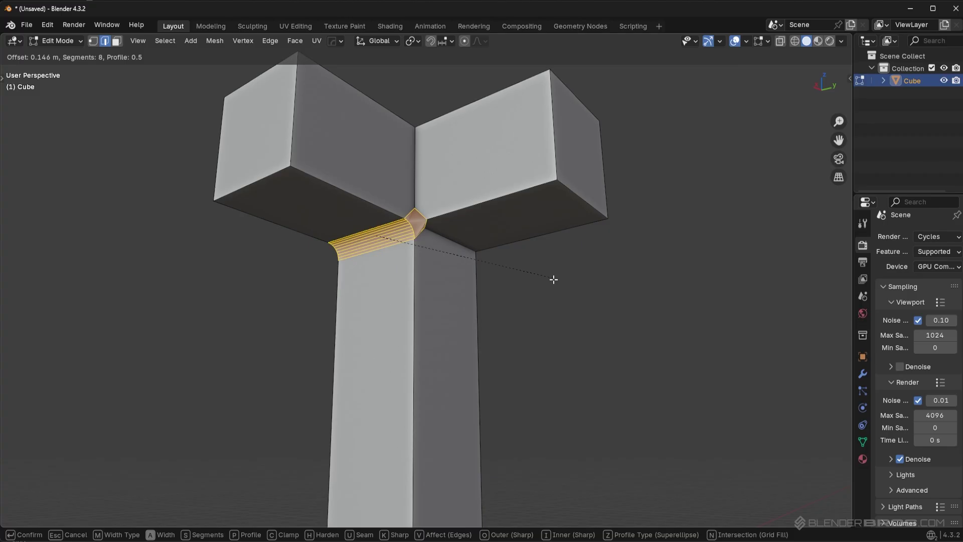
{"action": "left_click", "coordinate": [553, 324]}
{"action": "middle_click_drag", "start_coordinate": [552, 325], "coordinate": [441, 236]}
{"action": "left_click", "coordinate": [441, 234]}
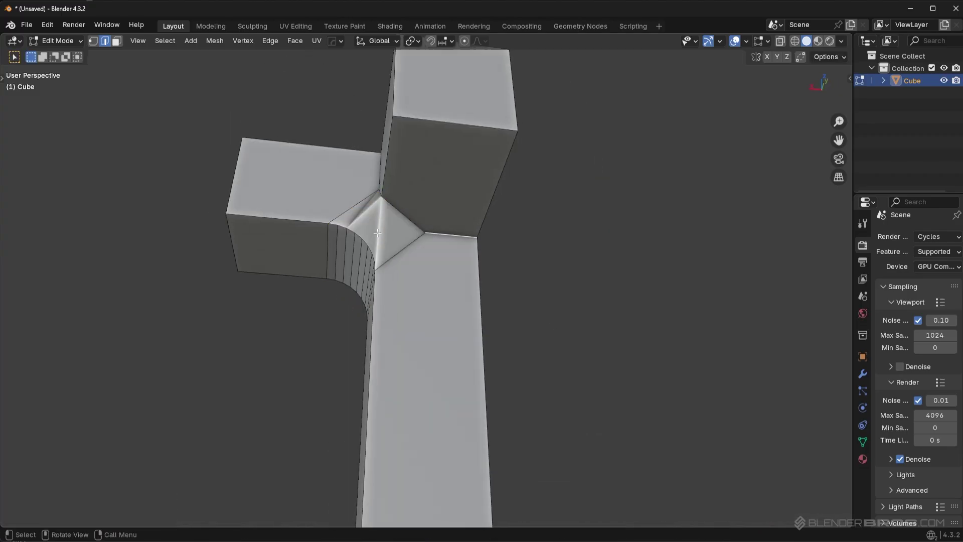
{"action": "key", "text": "ctrl+z"}
{"action": "key", "text": "ctrl+z"}
- Display the object's modifier properties
{"action": "middle_click_drag", "start_coordinate": [501, 278], "coordinate": [616, 306]}
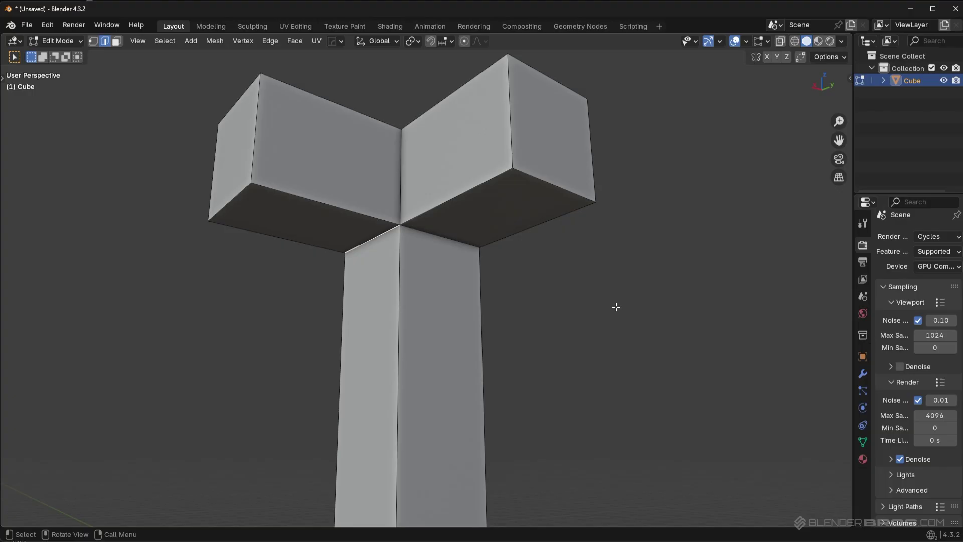
{"action": "left_click", "coordinate": [863, 376]}
{"action": "middle_click_drag", "start_coordinate": [507, 325], "coordinate": [481, 275]}
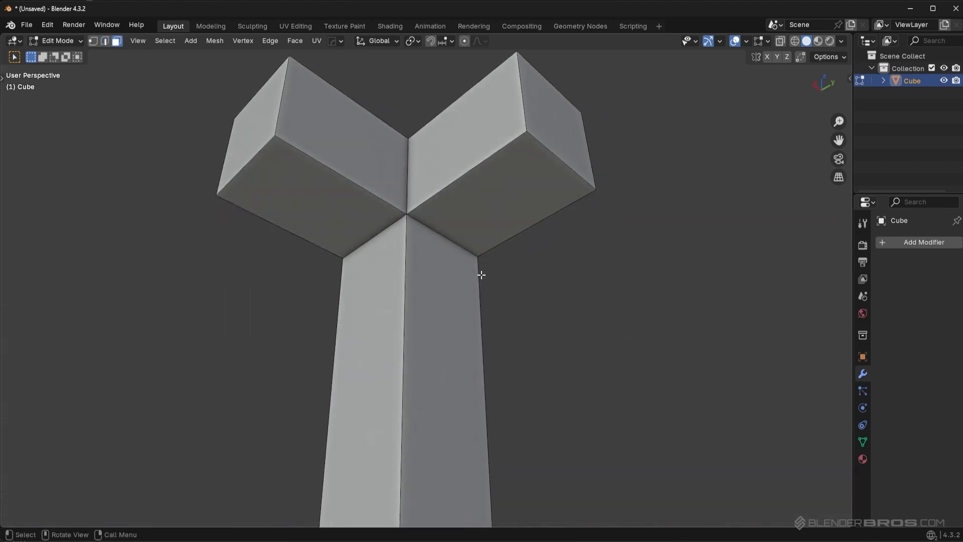
- Select the undersides of both arms together with the two adjoining post faces
{"action": "left_click", "coordinate": [359, 212]}
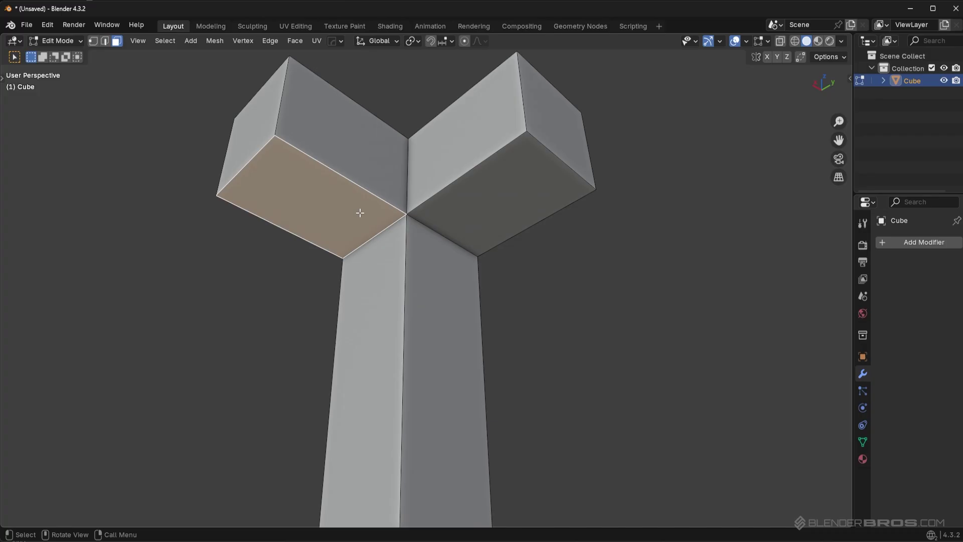
{"action": "left_click", "coordinate": [381, 266], "text": "shift"}
{"action": "left_click", "coordinate": [482, 211], "text": "shift"}
{"action": "left_click", "coordinate": [446, 291], "text": "shift"}
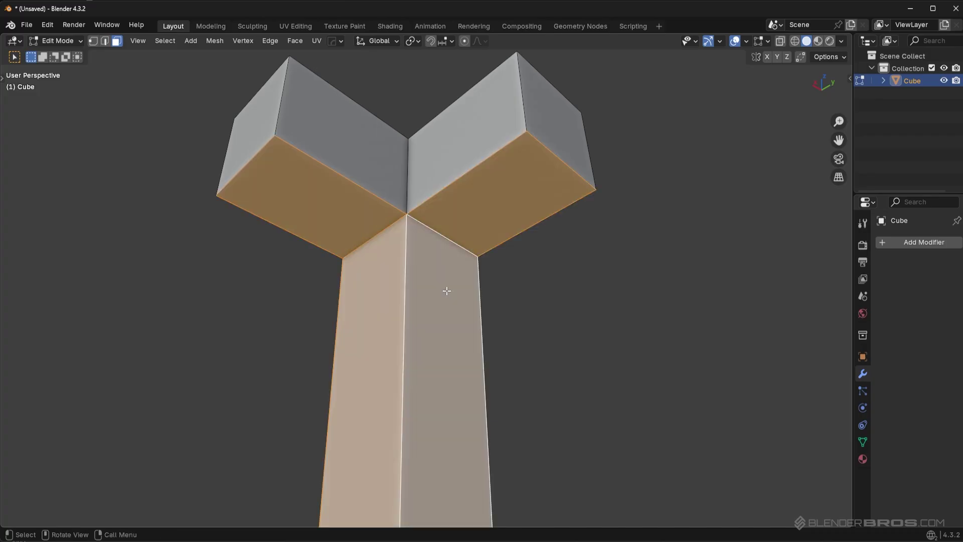
- Separate the left arm's underside and its adjoining post face into their own object
{"action": "left_click", "coordinate": [376, 223]}
{"action": "left_click", "coordinate": [389, 262], "text": "shift"}
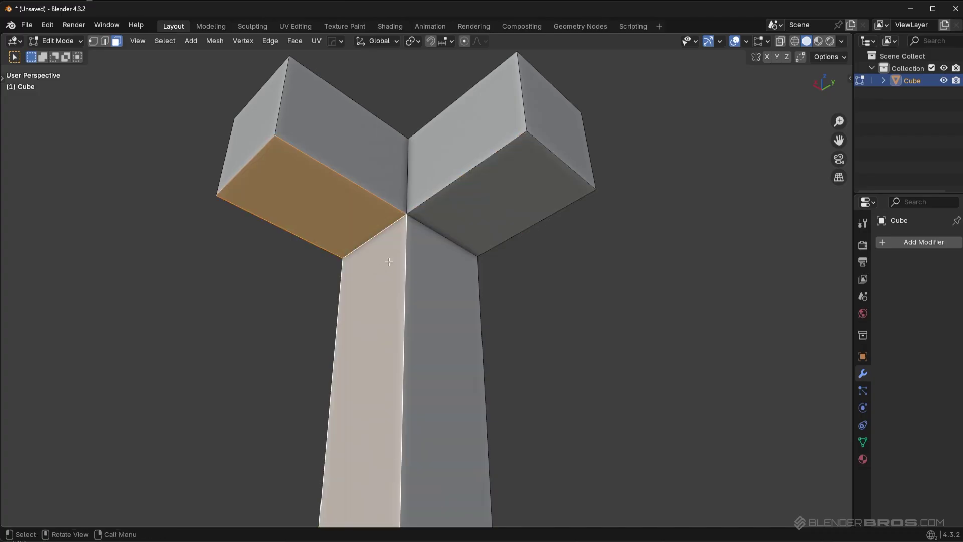
{"action": "key", "text": "p"}
{"action": "left_click", "coordinate": [535, 262]}
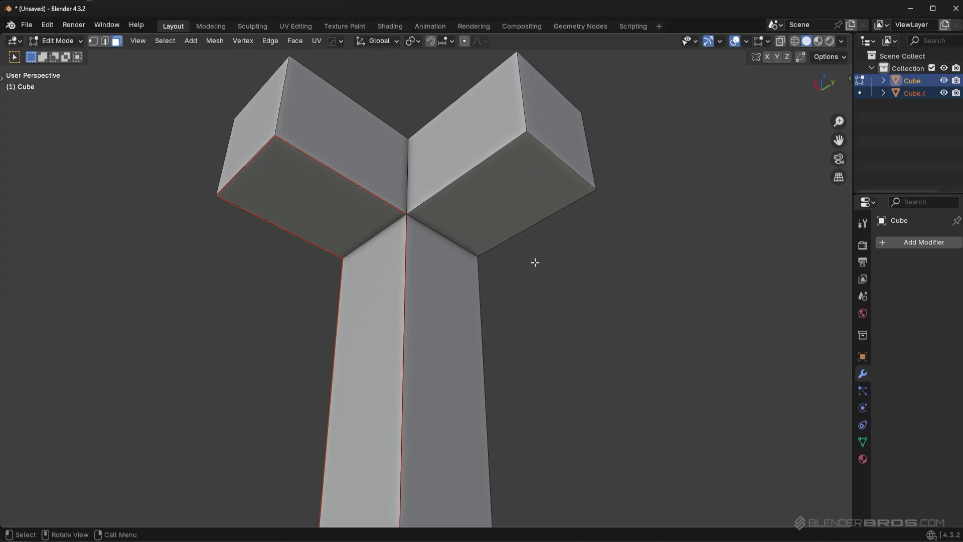
- Separate the right arm's underside and its adjoining post face into another object, and return to Object Mode
{"action": "left_click", "coordinate": [436, 290]}
{"action": "key", "text": "Tab"}
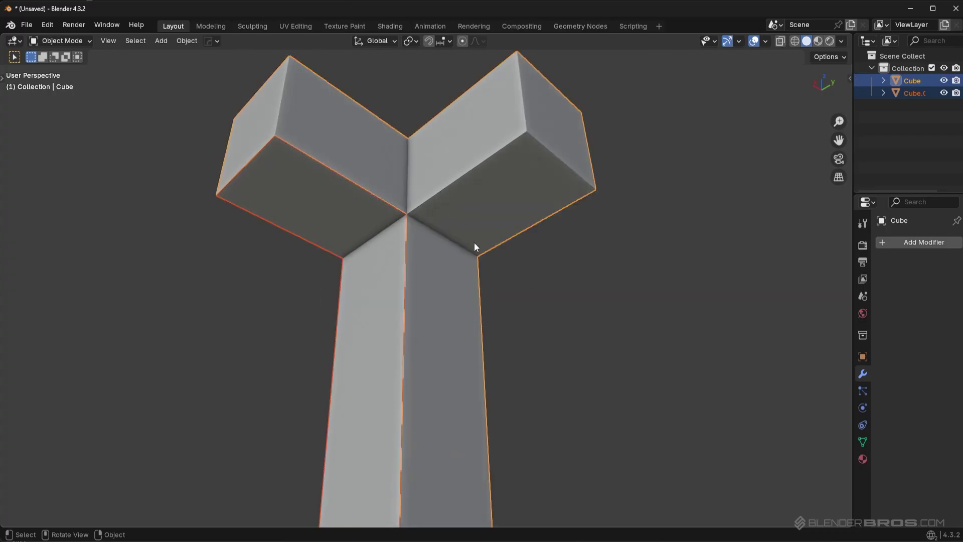
{"action": "key", "text": "Tab"}
{"action": "left_click", "coordinate": [499, 211], "text": "shift"}
{"action": "key", "text": "p"}
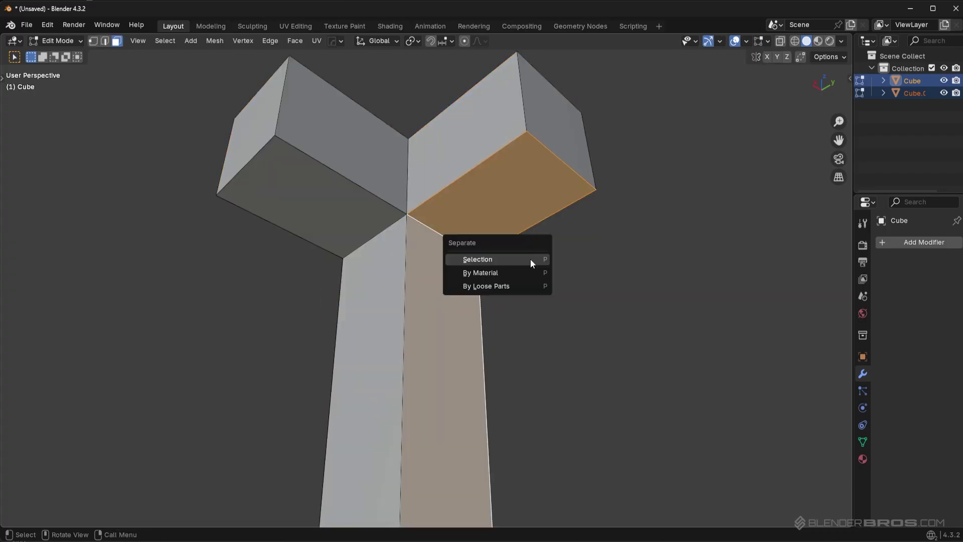
{"action": "left_click", "coordinate": [531, 259]}
{"action": "key", "text": "Tab"}
- Move the two separated L-shaped pieces away from the main body, one to each side
{"action": "scroll", "coordinate": [482, 241], "scroll_direction": "down", "scroll_amount": 3}
{"action": "left_click", "coordinate": [384, 272]}
{"action": "key", "text": "g"}
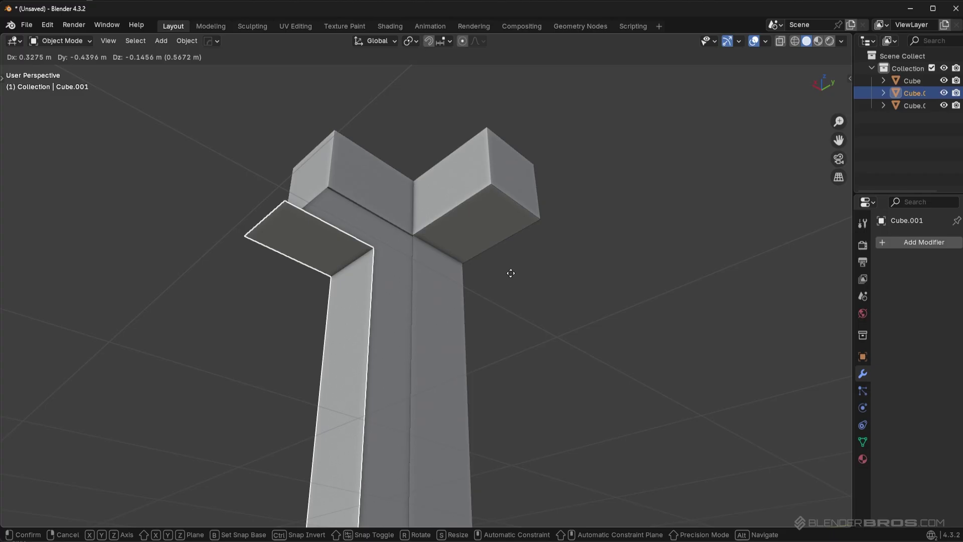
{"action": "left_click", "coordinate": [433, 283]}
{"action": "left_click", "coordinate": [432, 281]}
{"action": "key", "text": "g"}
{"action": "left_click", "coordinate": [585, 278]}
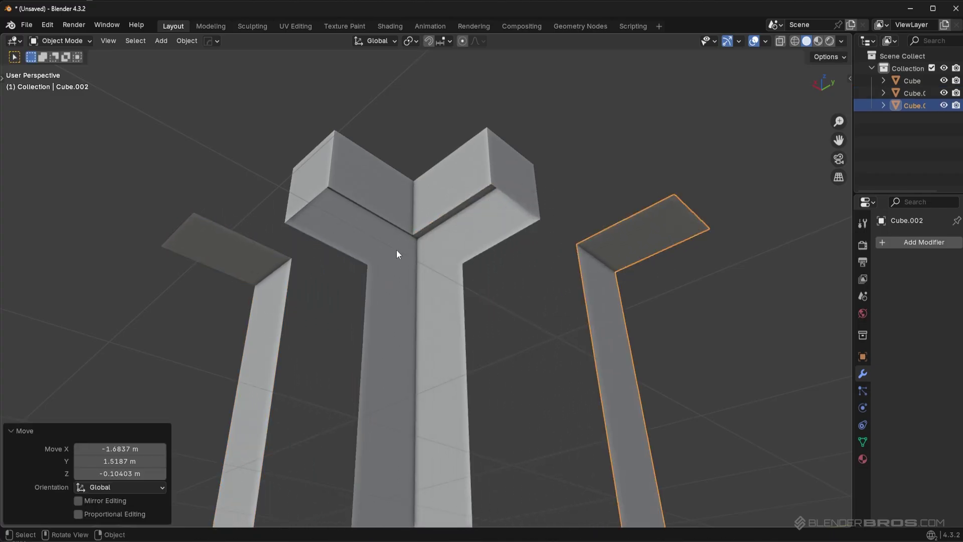
- Try an 8-segment bevel on the inner corner edge of the left separated piece
{"action": "middle_click_drag", "start_coordinate": [397, 250], "coordinate": [261, 241]}
{"action": "left_click", "coordinate": [261, 242]}
{"action": "key", "text": "Tab"}
{"action": "left_click", "coordinate": [287, 246]}
{"action": "key", "text": "ctrl+b"}
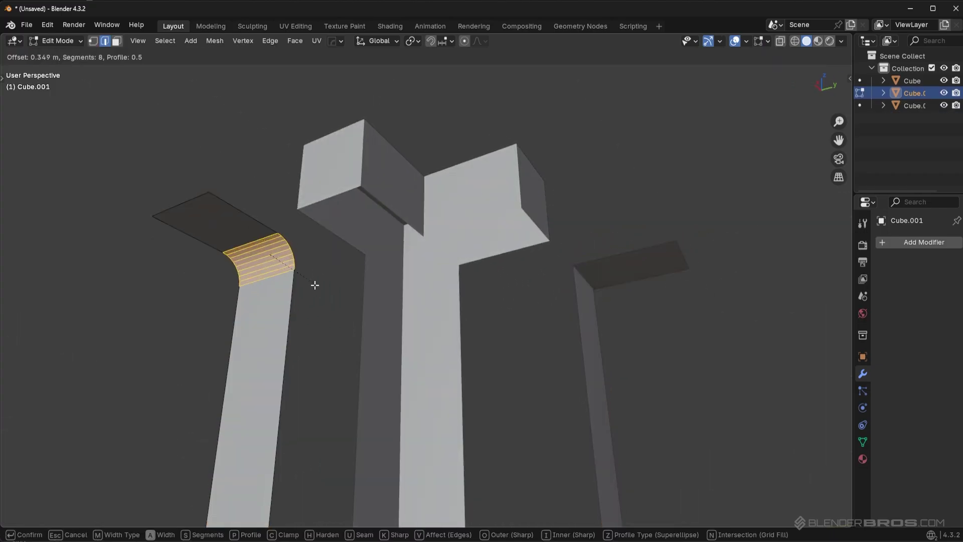
{"action": "right_click", "coordinate": [322, 311]}
- Try a bevel on the inner corner edge of the right separated piece
{"action": "key", "text": "Tab"}
{"action": "left_click", "coordinate": [588, 284]}
{"action": "key", "text": "Tab"}
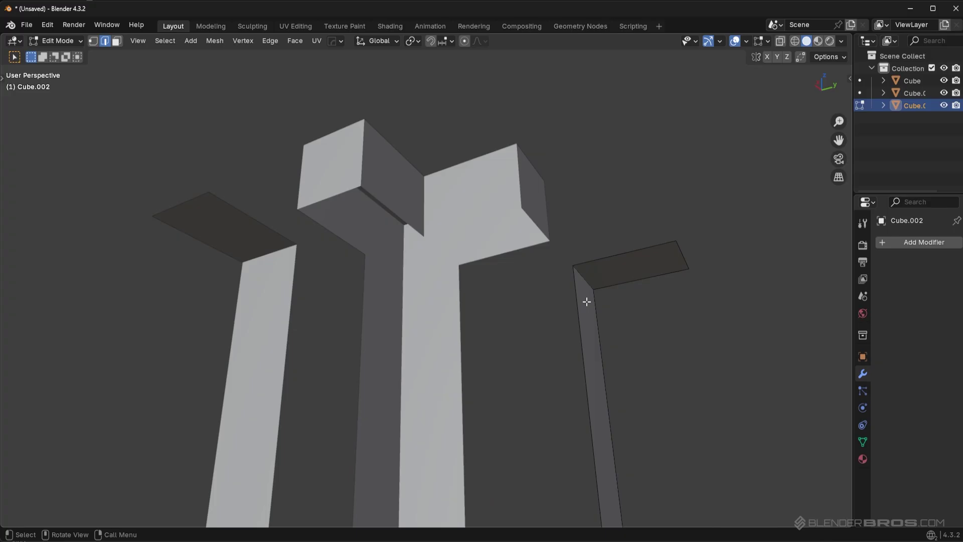
{"action": "left_click", "coordinate": [585, 279]}
{"action": "key", "text": "ctrl+b"}
{"action": "key", "text": "Escape"}
- Undo the moves of both separated pieces to put them back against the main body
{"action": "key", "text": "ctrl+z"}
{"action": "key", "text": "ctrl+z"}
{"action": "key", "text": "ctrl+z"}
{"action": "key", "text": "ctrl+z"}
{"action": "key", "text": "ctrl+z"}
{"action": "key", "text": "ctrl+z"}
{"action": "key", "text": "ctrl+z"}
{"action": "key", "text": "ctrl+z"}
{"action": "key", "text": "ctrl+z"}
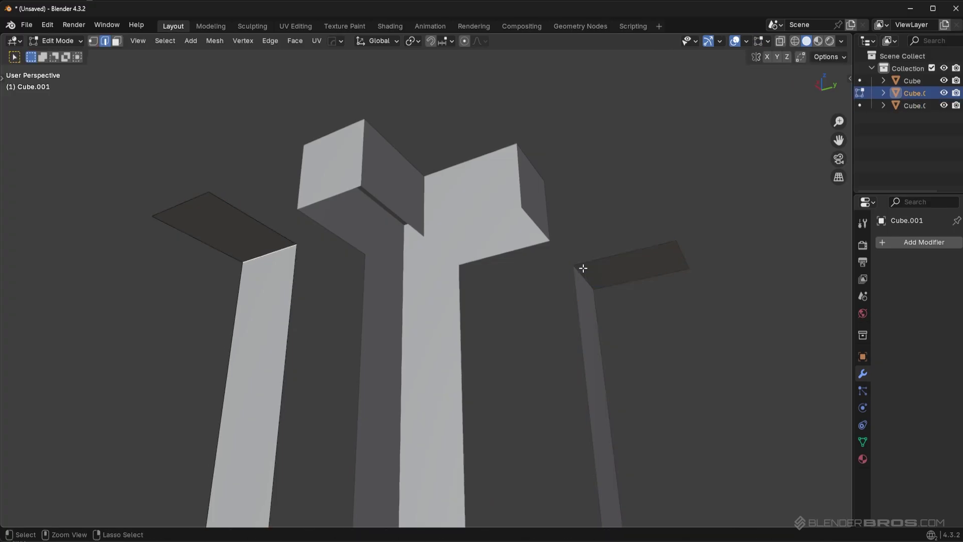
- Bevel the inner corner edges of both L-shaped pieces together with 8 segments and a width of about 0.623 m
{"action": "left_click", "coordinate": [432, 257], "text": "shift"}
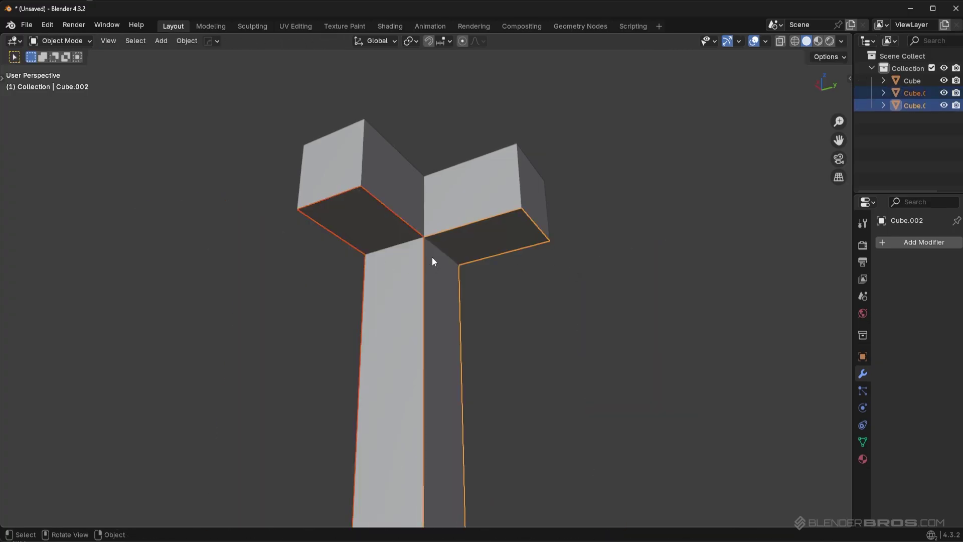
{"action": "key", "text": "Tab"}
{"action": "left_click", "coordinate": [396, 245]}
{"action": "scroll", "coordinate": [462, 234], "scroll_direction": "up", "scroll_amount": 3}
{"action": "left_click", "coordinate": [462, 234], "text": "shift"}
{"action": "scroll", "coordinate": [522, 256], "scroll_direction": "down", "scroll_amount": 5}
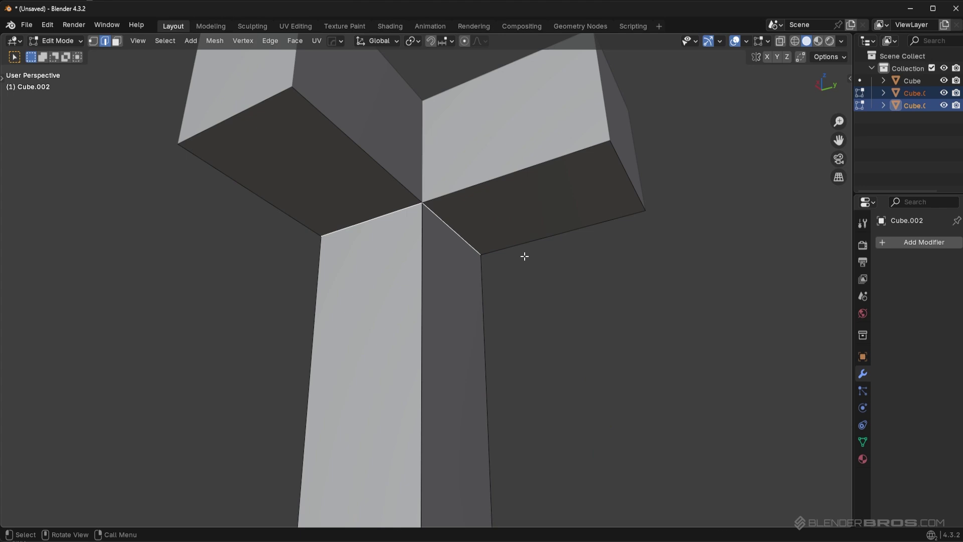
{"action": "key", "text": "ctrl+b"}
{"action": "scroll", "coordinate": [548, 307], "scroll_direction": "up", "scroll_amount": 7}
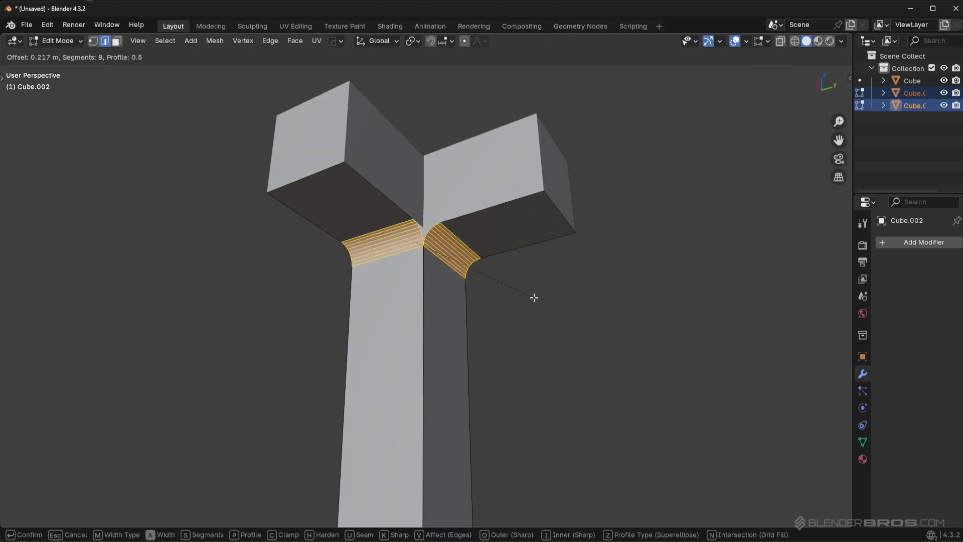
{"action": "left_click", "coordinate": [558, 330]}
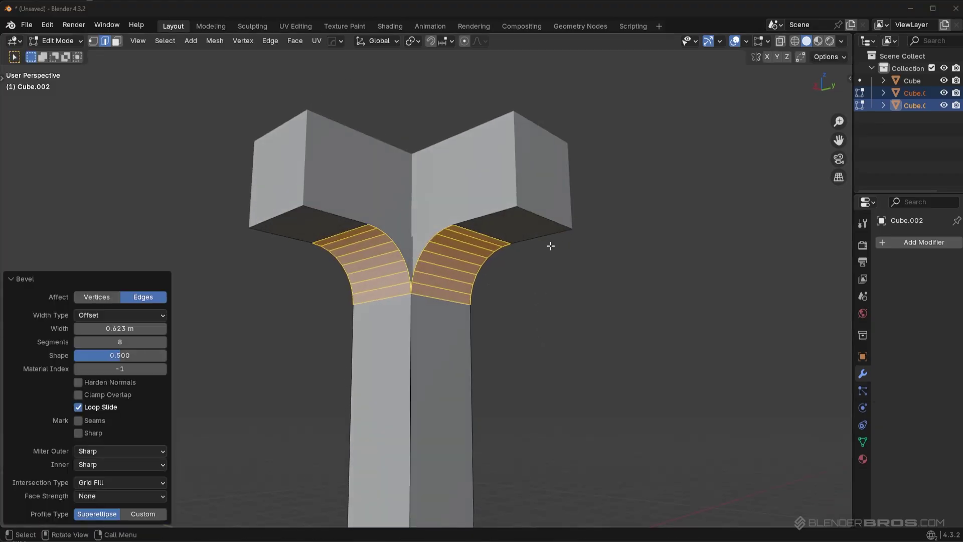
- Join the two beveled pieces with the main body into one object
{"action": "scroll", "coordinate": [492, 318], "scroll_direction": "up", "scroll_amount": 3}
{"action": "key", "text": "Tab"}
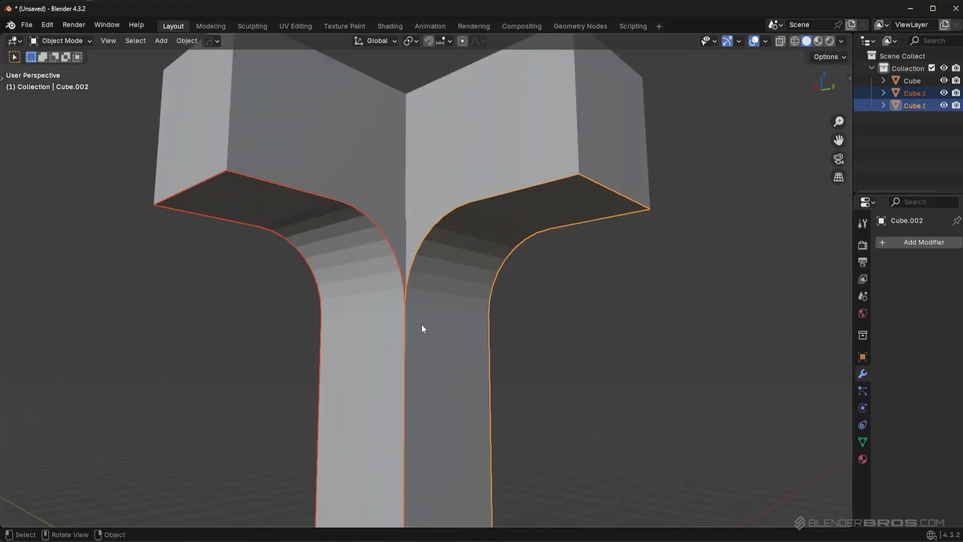
{"action": "left_click", "coordinate": [374, 151], "text": "shift"}
{"action": "key", "text": "ctrl+j"}
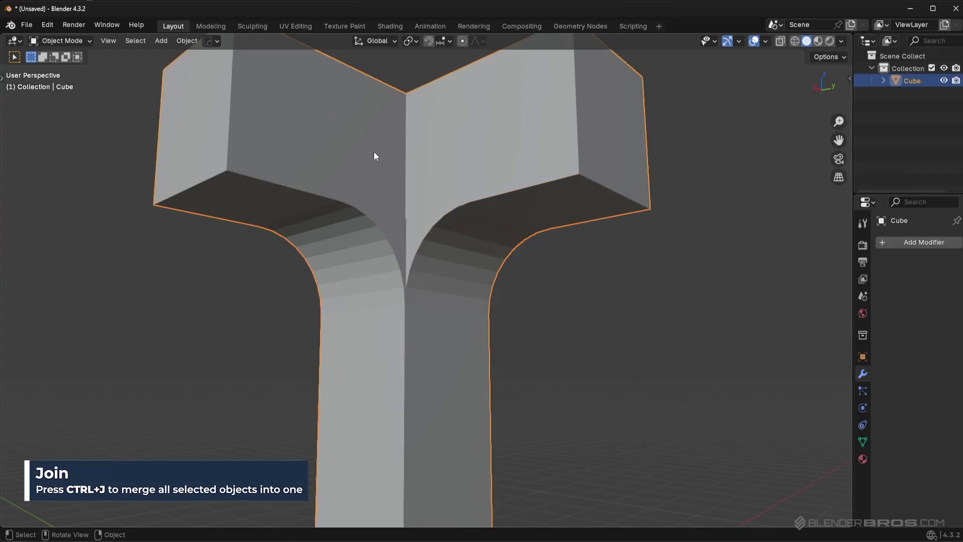
- Try moving the inner lower corner vertex at the end of the left arm to test whether the joined parts are connected
{"action": "middle_click_drag", "start_coordinate": [374, 151], "coordinate": [477, 224]}
{"action": "key", "text": "Tab"}
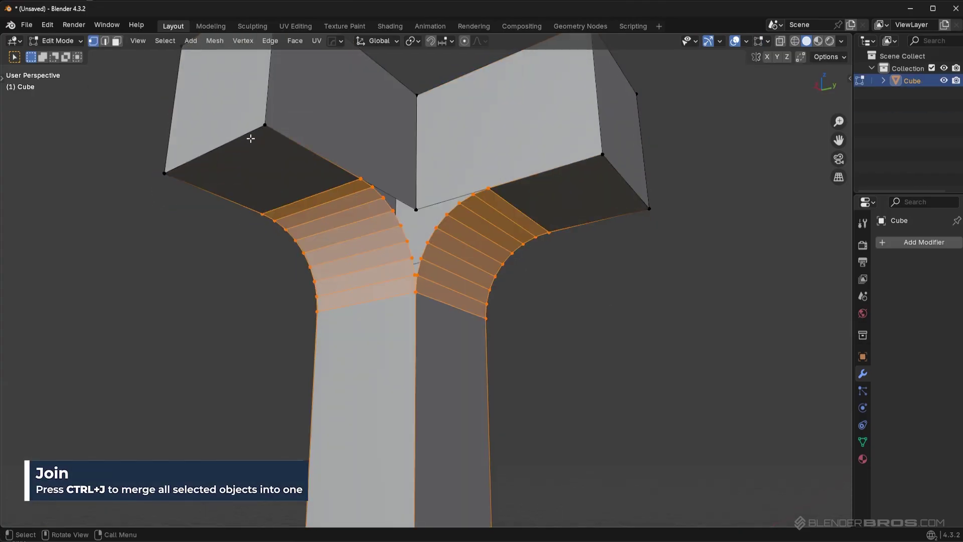
{"action": "left_click", "coordinate": [262, 130]}
{"action": "key", "text": "g"}
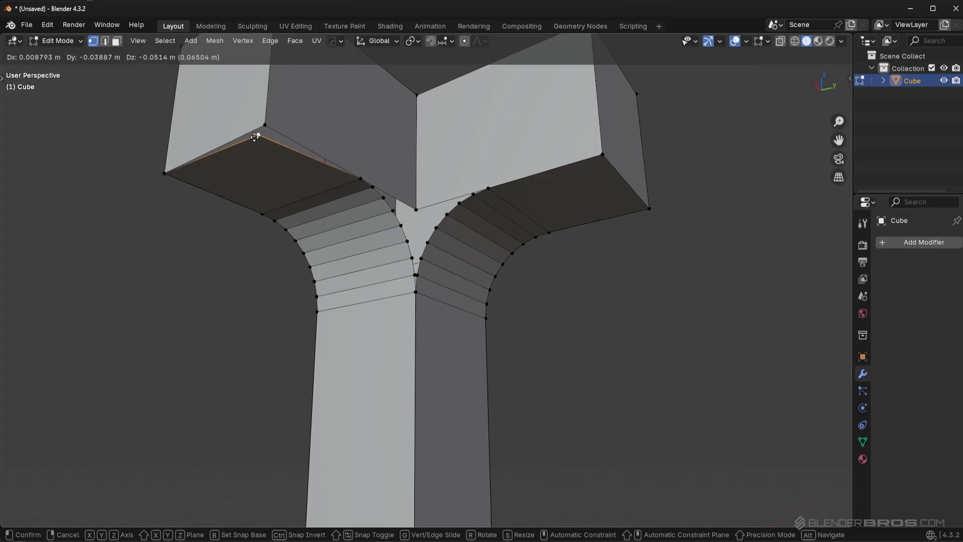
{"action": "right_click", "coordinate": [261, 131]}
- Merge all vertices of the joined mesh by distance, using 0.0001 m
{"action": "scroll", "coordinate": [579, 324], "scroll_direction": "down", "scroll_amount": 4}
{"action": "key", "text": "a"}
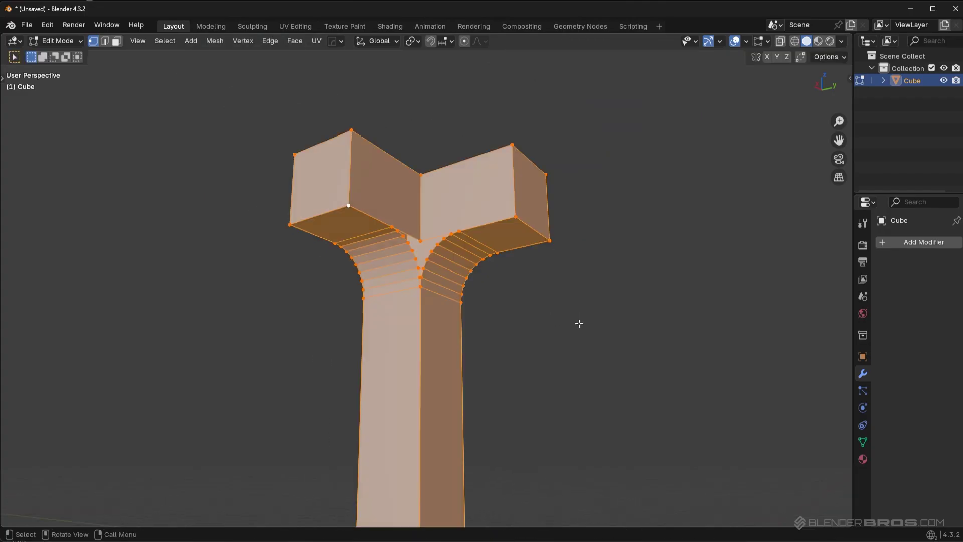
{"action": "key", "text": "m"}
{"action": "left_click", "coordinate": [581, 326]}
{"action": "scroll", "coordinate": [580, 324], "scroll_direction": "up", "scroll_amount": 4}
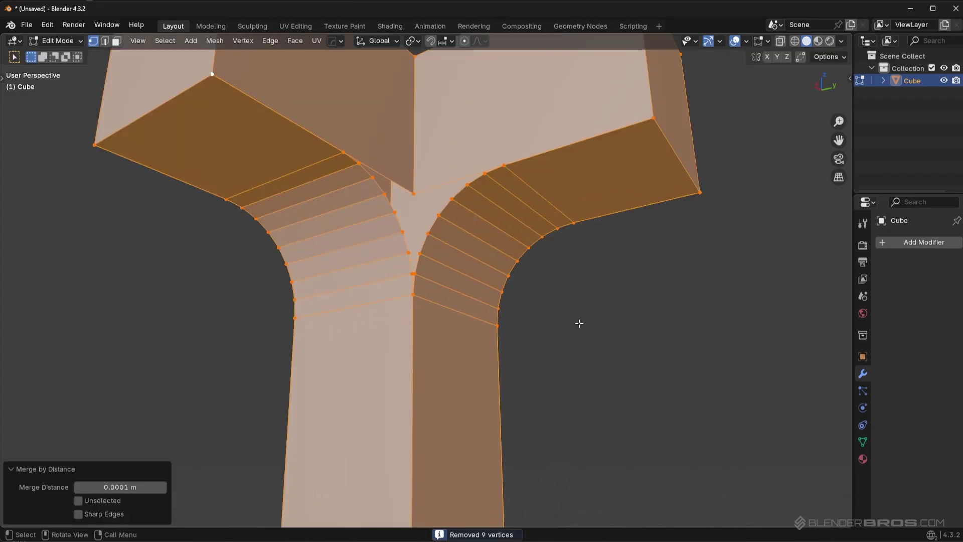
- Select the vertices around the gap between the right bevel's curve and the central corner, and fill it with a face
{"action": "scroll", "coordinate": [477, 254], "scroll_direction": "up", "scroll_amount": 2}
{"action": "left_click", "coordinate": [403, 115]}
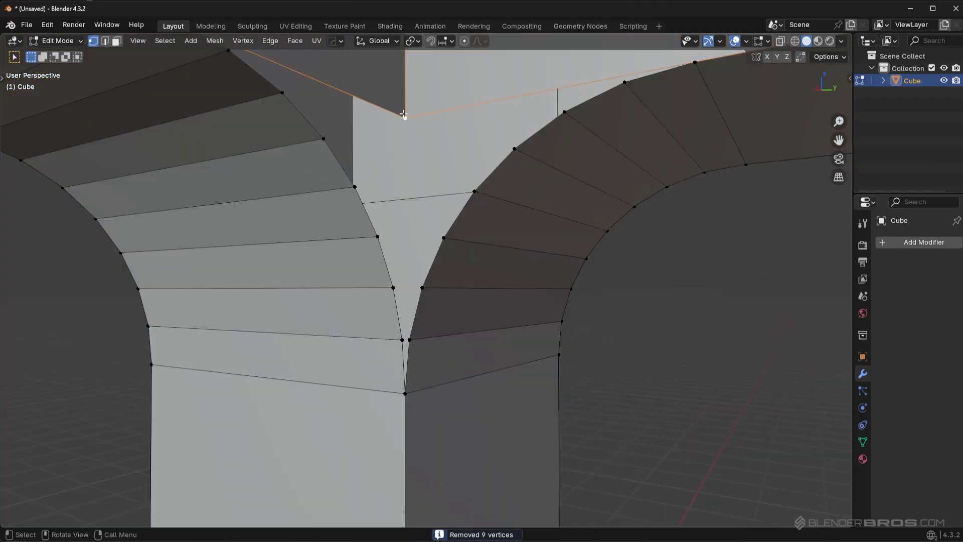
{"action": "left_click", "coordinate": [405, 393], "text": "shift"}
{"action": "scroll", "coordinate": [440, 263], "scroll_direction": "down", "scroll_amount": 3}
{"action": "scroll", "coordinate": [435, 205], "scroll_direction": "up", "scroll_amount": 2}
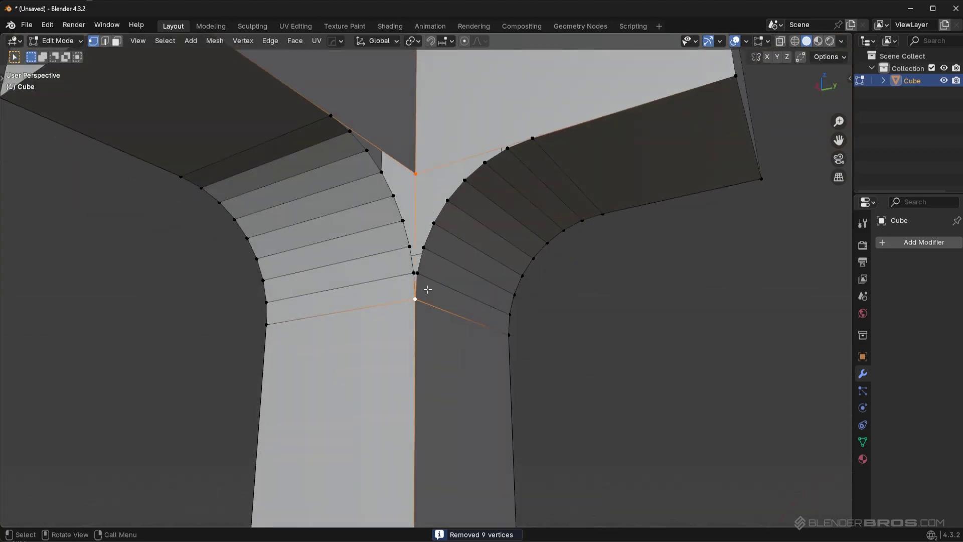
{"action": "left_click", "coordinate": [510, 172], "text": "ctrl"}
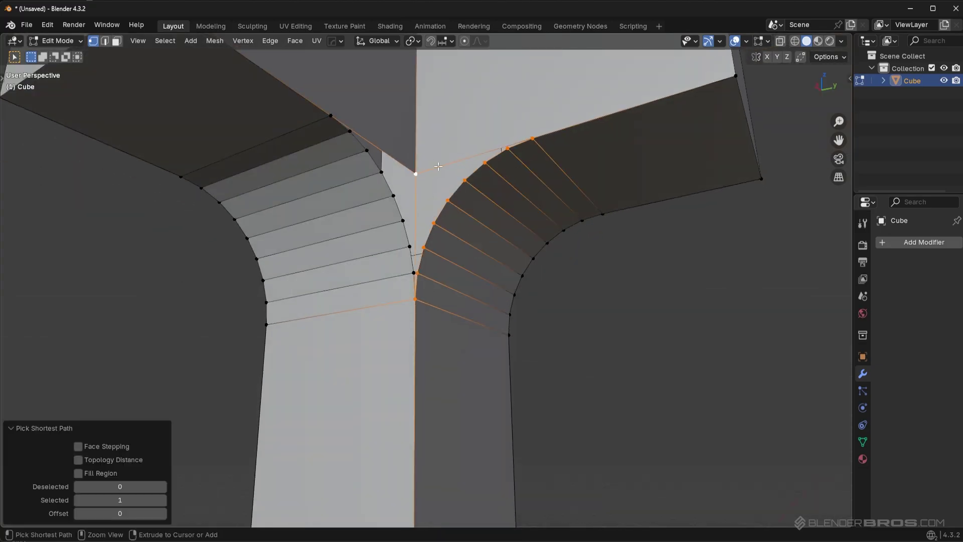
{"action": "left_click", "coordinate": [410, 169], "text": "shift"}
- Fill the gap between the left bevel's curve and the central corner with a face
{"action": "left_click", "coordinate": [410, 169]}
{"action": "left_click", "coordinate": [330, 116]}
{"action": "left_click", "coordinate": [411, 161], "text": "ctrl"}
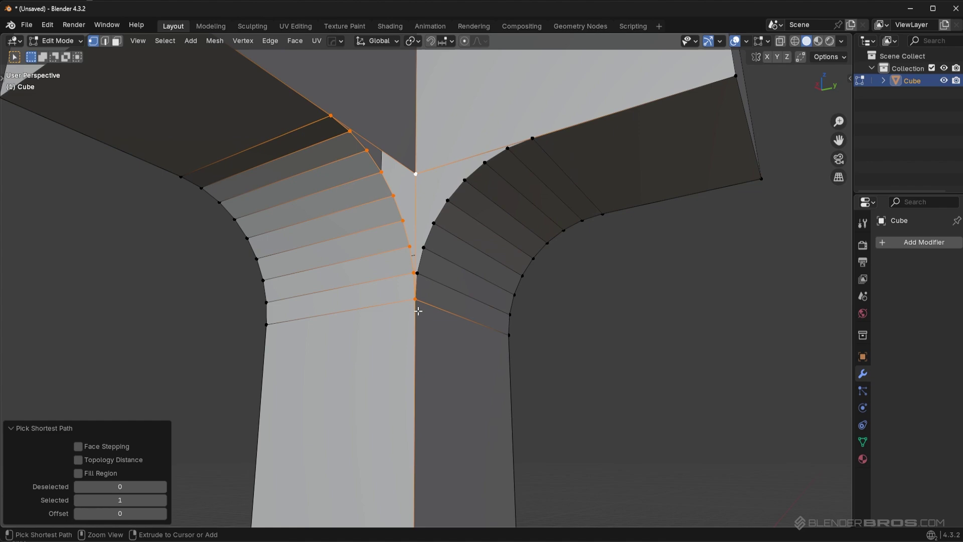
{"action": "key", "text": "f"}
{"action": "middle_click_drag", "start_coordinate": [547, 224], "coordinate": [575, 294]}
{"action": "left_click", "coordinate": [563, 305]}
{"action": "middle_click_drag", "start_coordinate": [536, 228], "coordinate": [510, 224]}
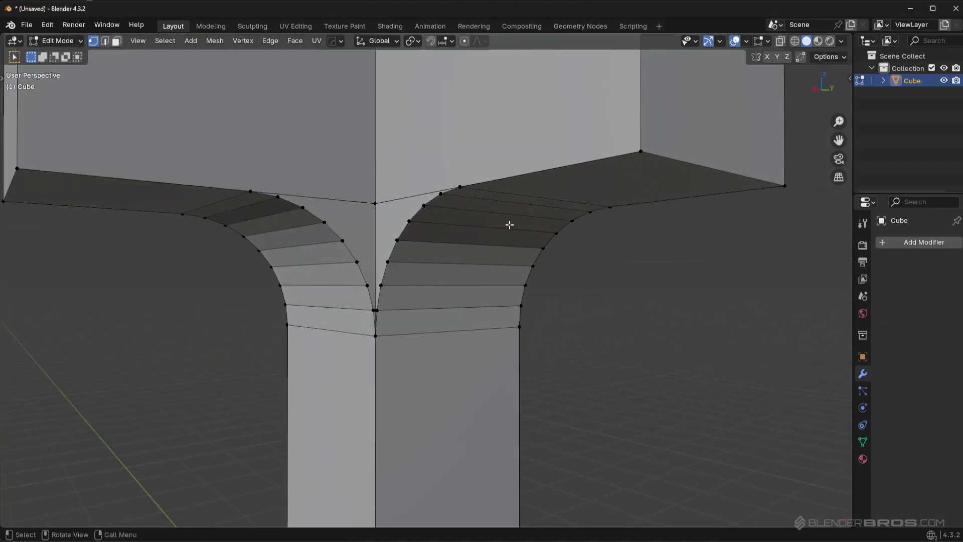
- Try to dissolve the lower edge between the left arm's side face and the filled corner face
{"action": "key", "text": "2"}
{"action": "left_click", "coordinate": [354, 204]}
{"action": "key", "text": "ctrl+x"}
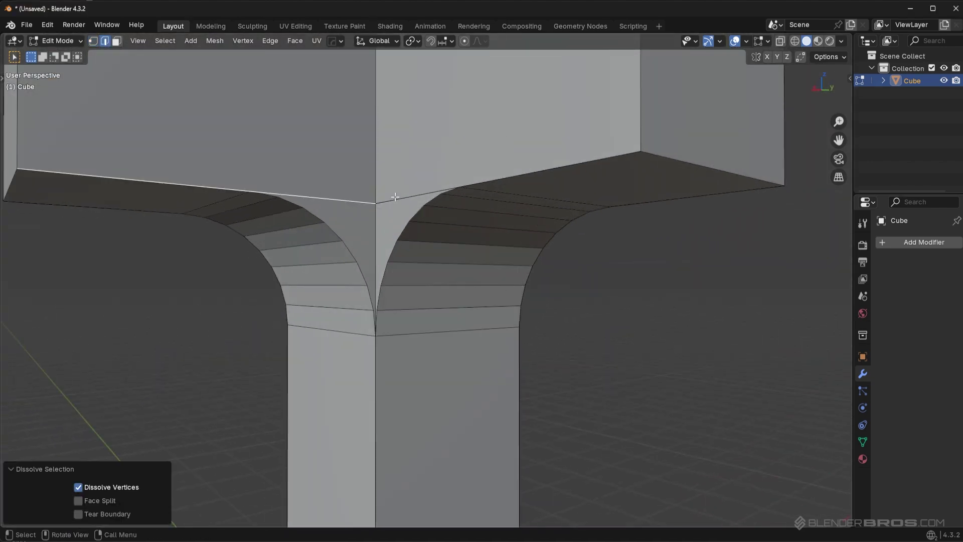
{"action": "key", "text": "ctrl+z"}
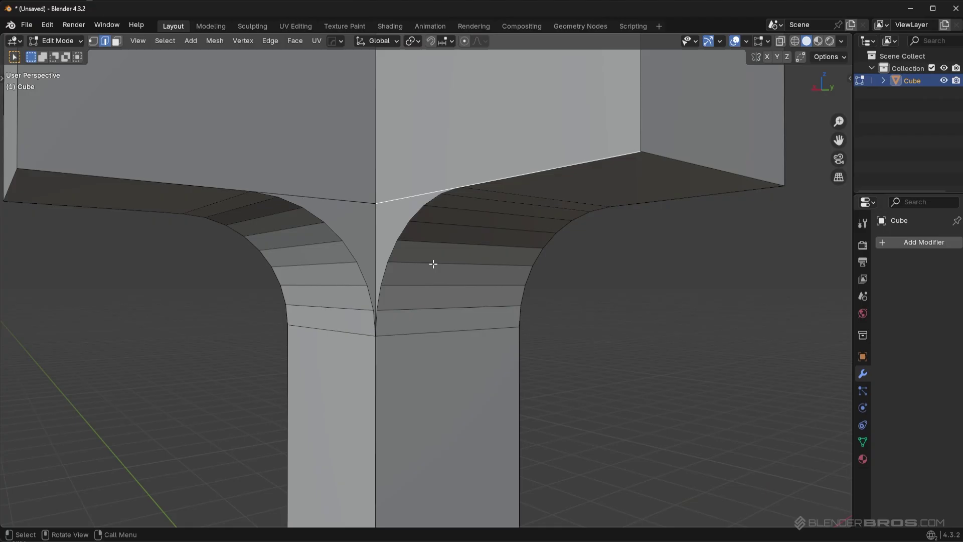
- Apply Limited Dissolve to the whole mesh with a maximum angle of 5°
{"action": "key", "text": "a"}
{"action": "key", "text": "x"}
{"action": "left_click", "coordinate": [433, 263]}
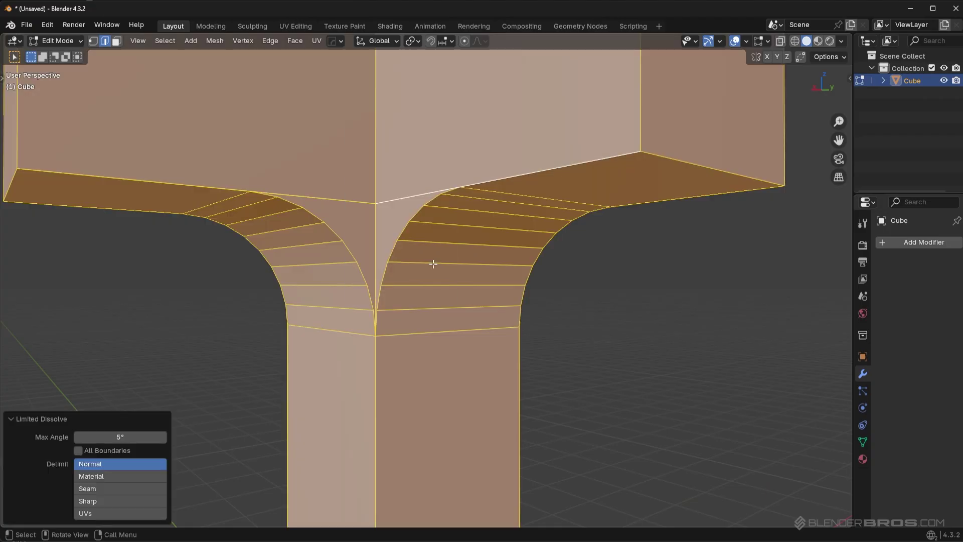
{"action": "middle_click_drag", "start_coordinate": [487, 270], "coordinate": [511, 276]}
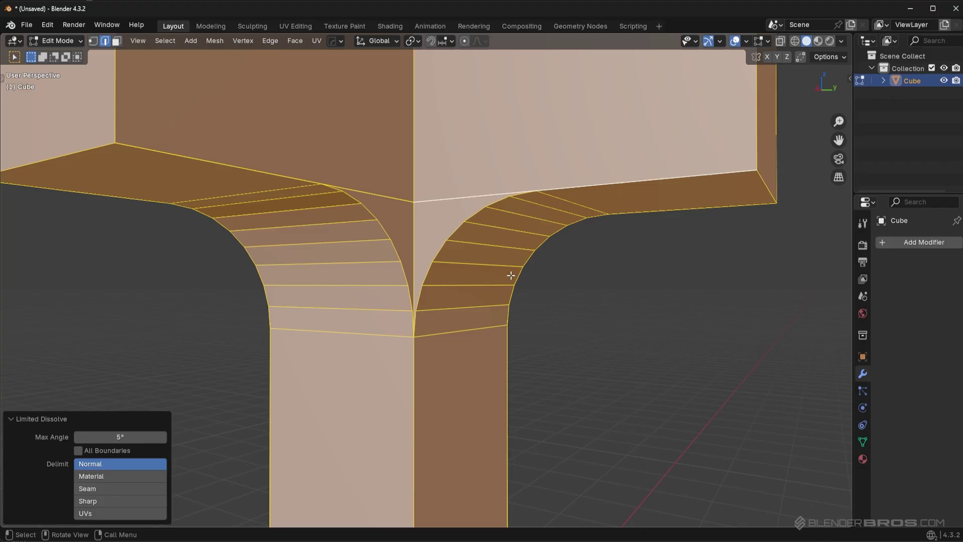
- Run all the 3D Print Toolbox checks on the mesh
{"action": "middle_click_drag", "start_coordinate": [583, 195], "coordinate": [575, 199]}
{"action": "key", "text": "n"}
{"action": "left_click", "coordinate": [565, 333]}
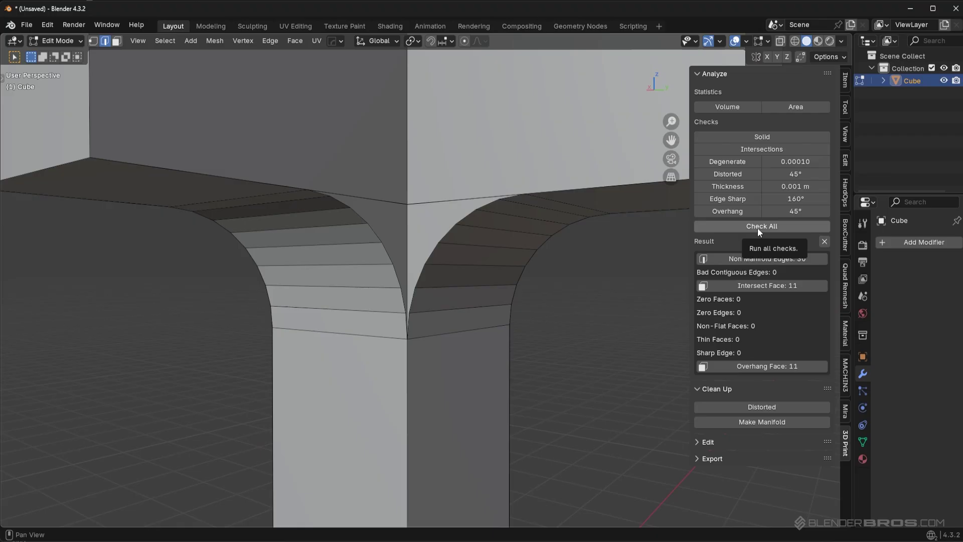
- Search the add-on preferences for "3d" and look over the available extensions for the 3D Print Toolbox
{"action": "left_click", "coordinate": [51, 26]}
{"action": "left_click", "coordinate": [90, 183]}
{"action": "left_click", "coordinate": [45, 134]}
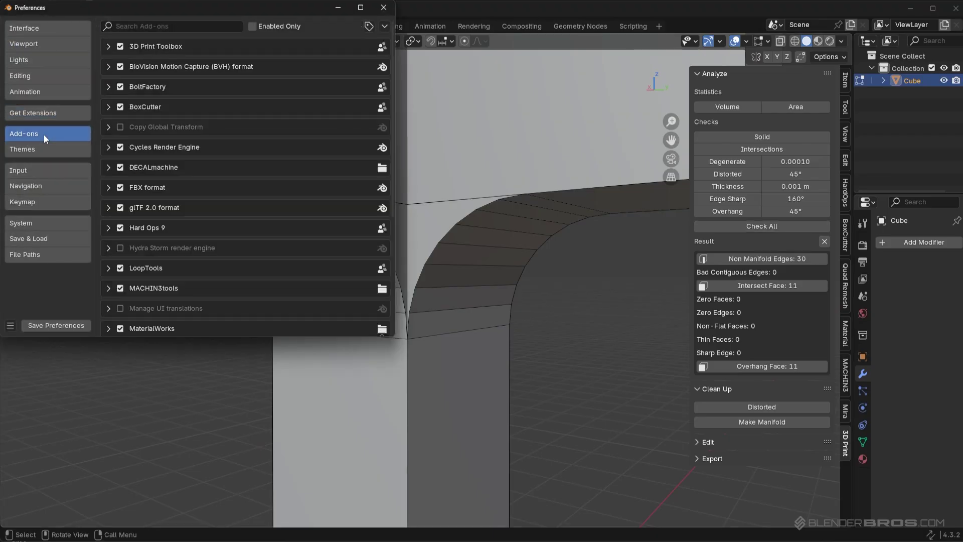
{"action": "type", "text": "3d"}
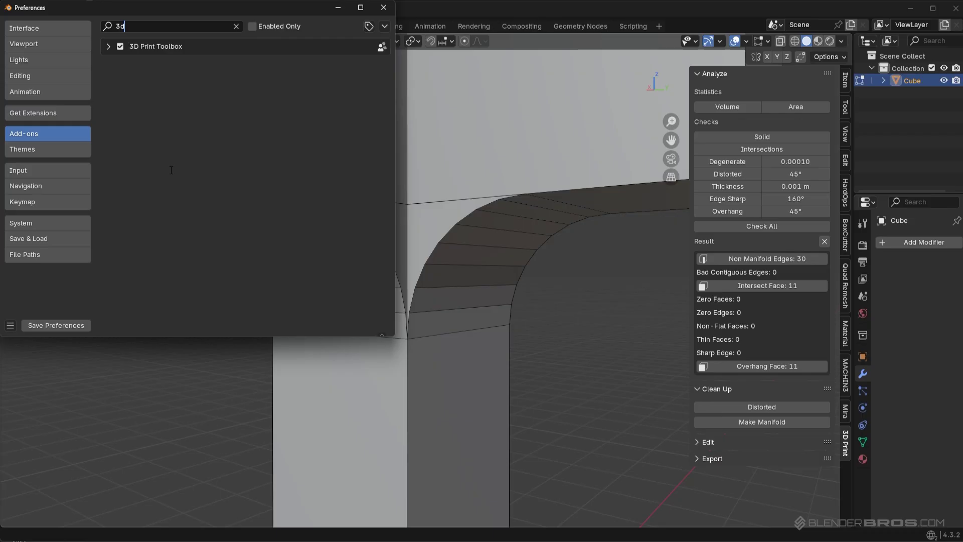
{"action": "left_click", "coordinate": [43, 114]}
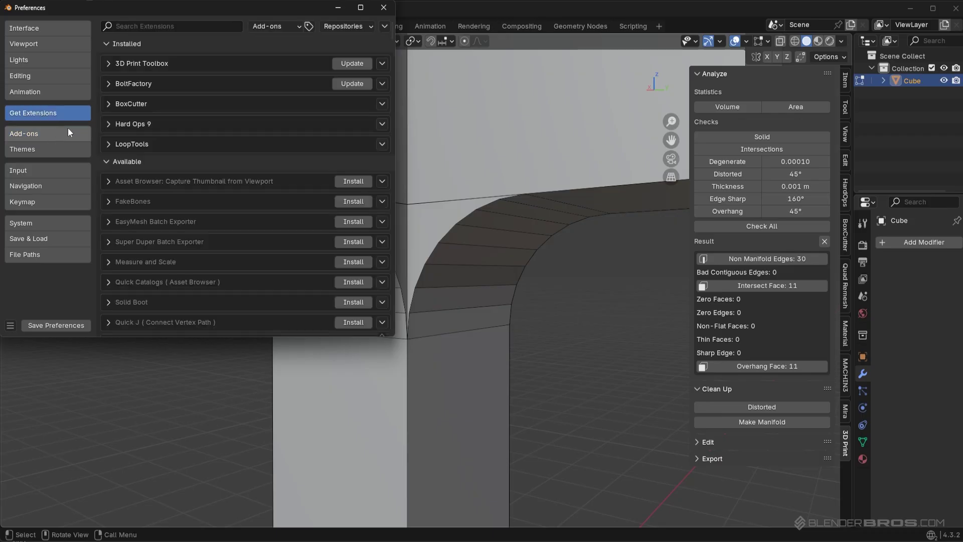
{"action": "left_click", "coordinate": [384, 7]}
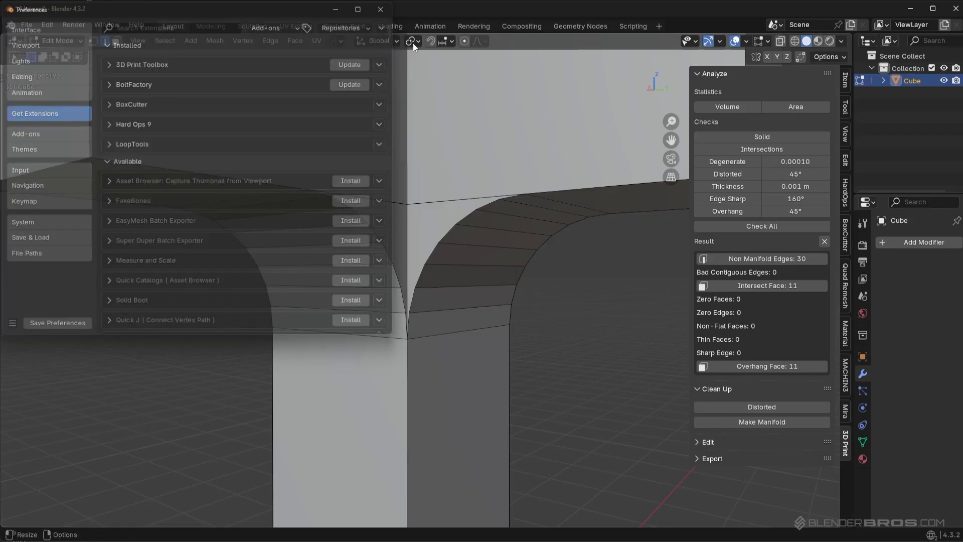
- Recheck the mesh for non-manifold edges and run the Make Manifold cleanup
{"action": "left_click", "coordinate": [760, 227]}
{"action": "left_click", "coordinate": [789, 260]}
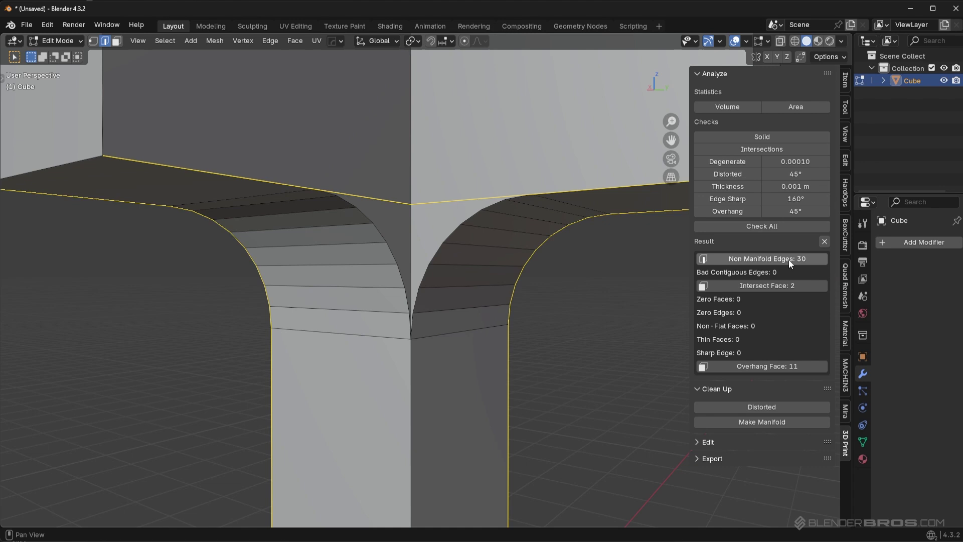
{"action": "left_click", "coordinate": [715, 389]}
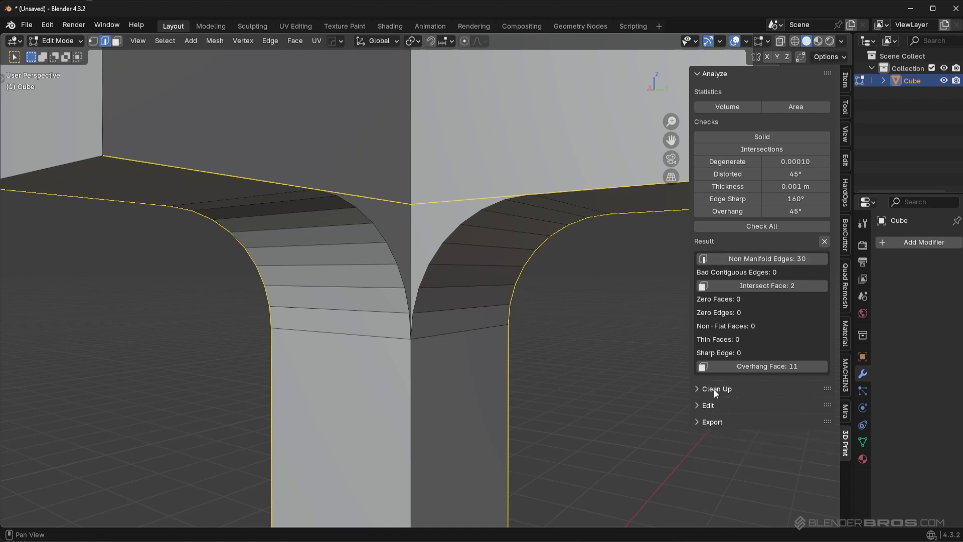
{"action": "left_click", "coordinate": [714, 389]}
{"action": "left_click", "coordinate": [755, 422]}
- Run Limited Dissolve at a maximum angle of 5° on the cleaned-up mesh
{"action": "middle_click_drag", "start_coordinate": [542, 305], "coordinate": [484, 258]}
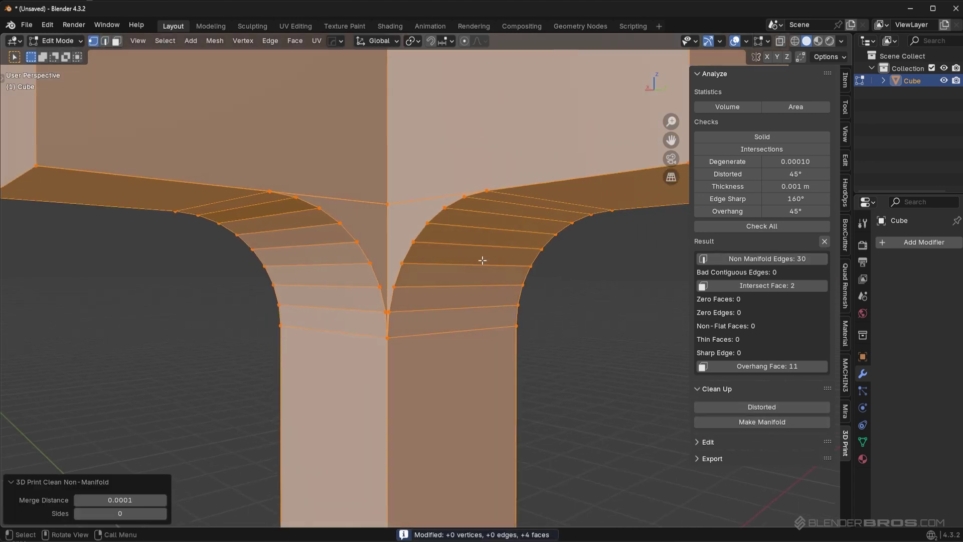
{"action": "key", "text": "x"}
{"action": "left_click", "coordinate": [491, 286]}
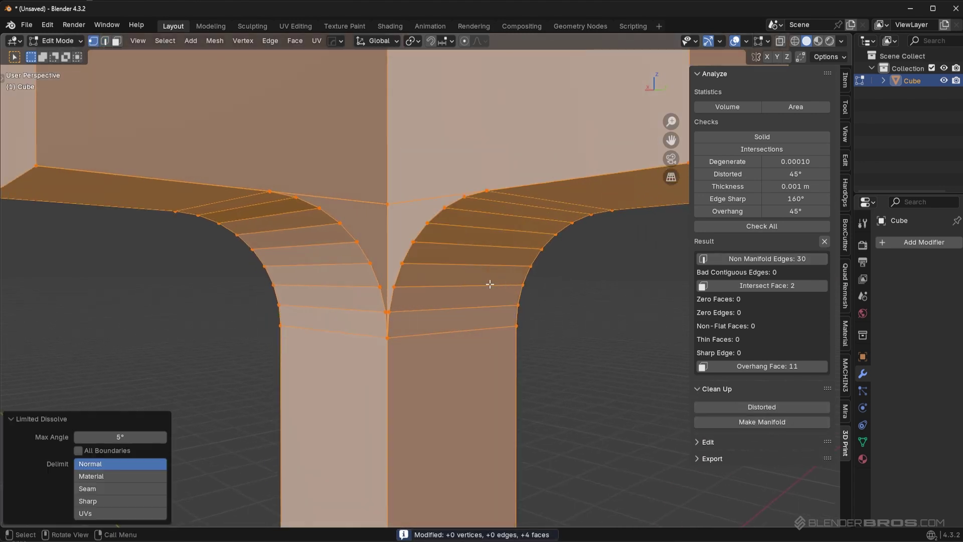
- Dissolve the leftover edges between both arms' side faces and the filled corner faces, and inspect the finished bevels
{"action": "key", "text": "2"}
{"action": "left_click", "coordinate": [368, 202]}
{"action": "key", "text": "ctrl+x"}
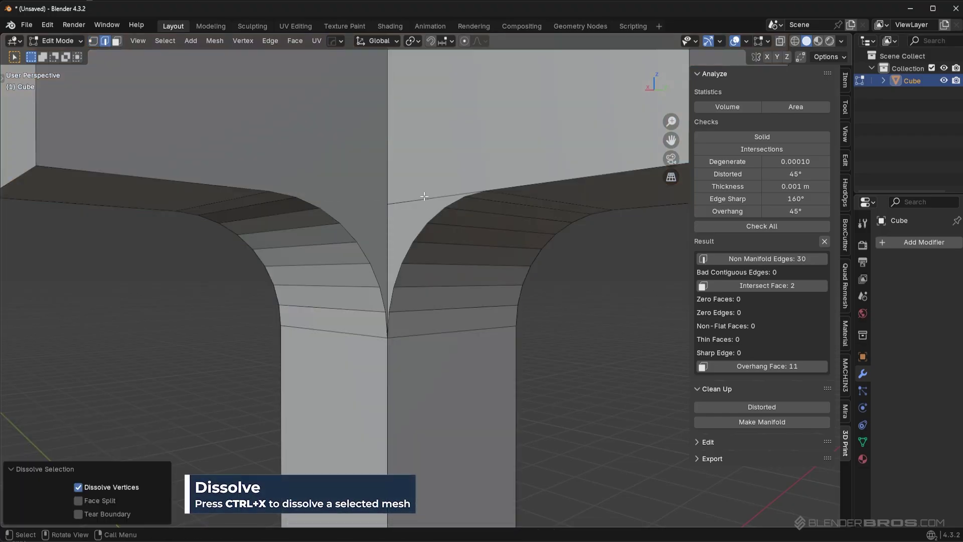
{"action": "scroll", "coordinate": [617, 282], "scroll_direction": "down", "scroll_amount": 5}
{"action": "middle_click_drag", "start_coordinate": [617, 281], "coordinate": [528, 274]}
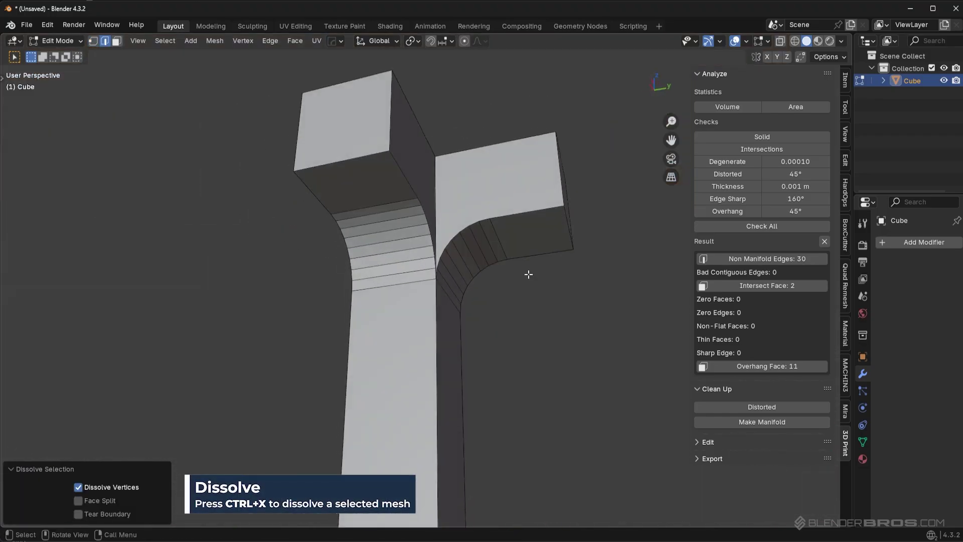
{"action": "key", "text": "n"}
{"action": "middle_click_drag", "start_coordinate": [462, 269], "coordinate": [489, 300]}
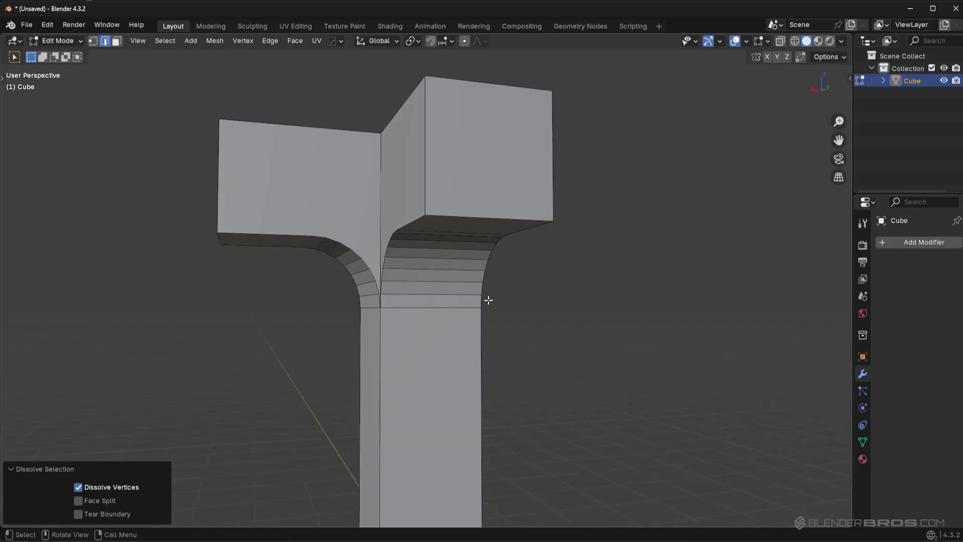
{"action": "middle_click_drag", "start_coordinate": [499, 284], "coordinate": [548, 258]}
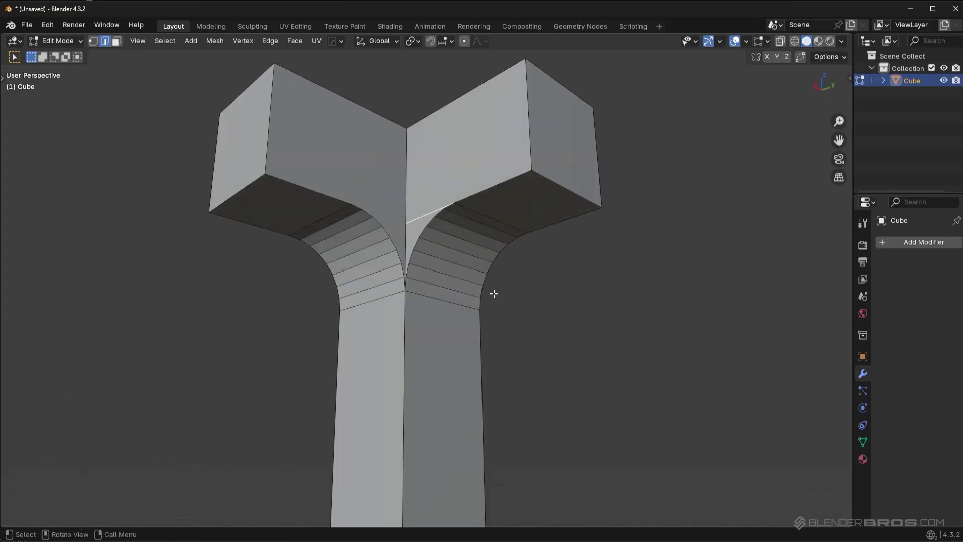
- Undo the cleanup, joining, beveling and face separations, back to the single mesh with the left L-shaped pair of faces selected
{"action": "key", "text": "1"}
{"action": "key", "text": "a"}
{"action": "key", "text": "ctrl+z"}
{"action": "key", "text": "ctrl+z"}
{"action": "key", "text": "ctrl+z"}
{"action": "key", "text": "ctrl+z"}
{"action": "key", "text": "ctrl+z"}
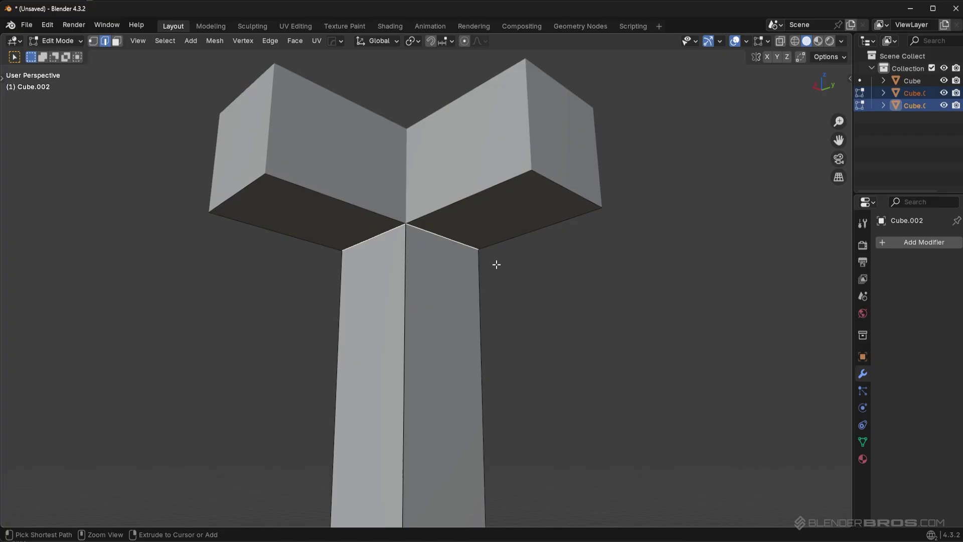
{"action": "key", "text": "ctrl+z"}
{"action": "key", "text": "ctrl+z"}
{"action": "key", "text": "ctrl+z"}
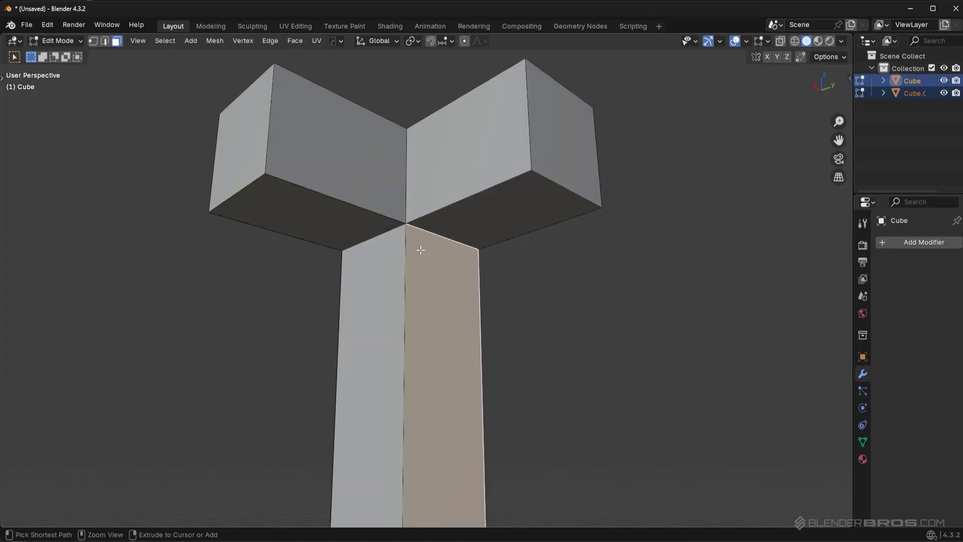
{"action": "key", "text": "ctrl+z"}
{"action": "key", "text": "ctrl+z"}
{"action": "key", "text": "ctrl+z"}
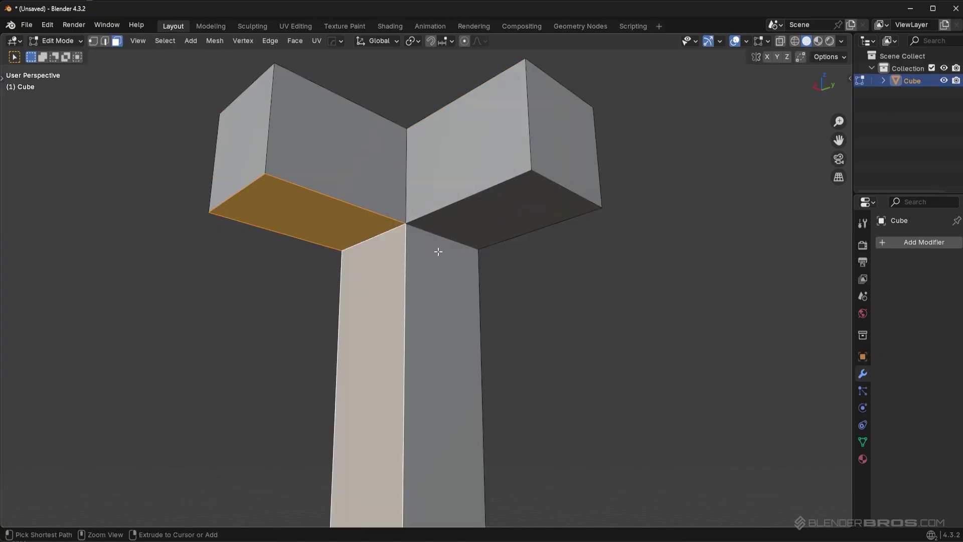
{"action": "left_click", "coordinate": [340, 254]}
{"action": "key", "text": "2"}
{"action": "left_click", "coordinate": [362, 247]}
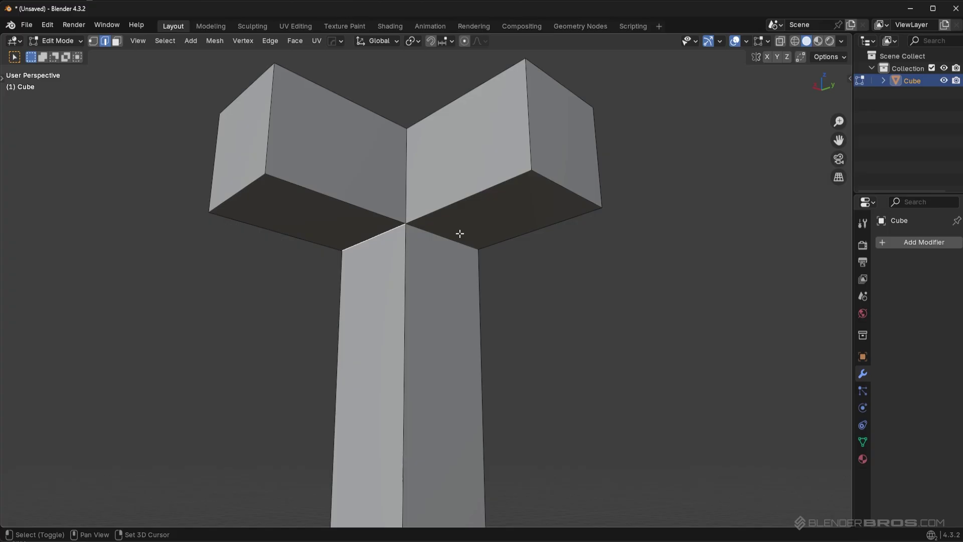
{"action": "left_click", "coordinate": [459, 235], "text": "shift"}
{"action": "key", "text": "ctrl+b"}
{"action": "key", "text": "Escape"}
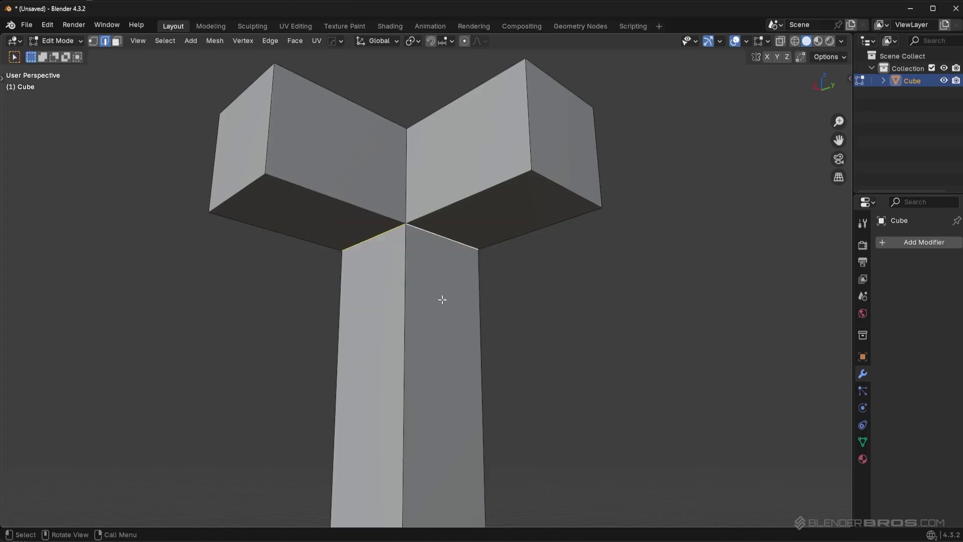
- Rip the two end vertices of the edge between the post and the right arm, and move the ripped vertices upward
{"action": "middle_click_drag", "start_coordinate": [442, 300], "coordinate": [484, 275]}
{"action": "middle_click_drag", "start_coordinate": [590, 303], "coordinate": [466, 274]}
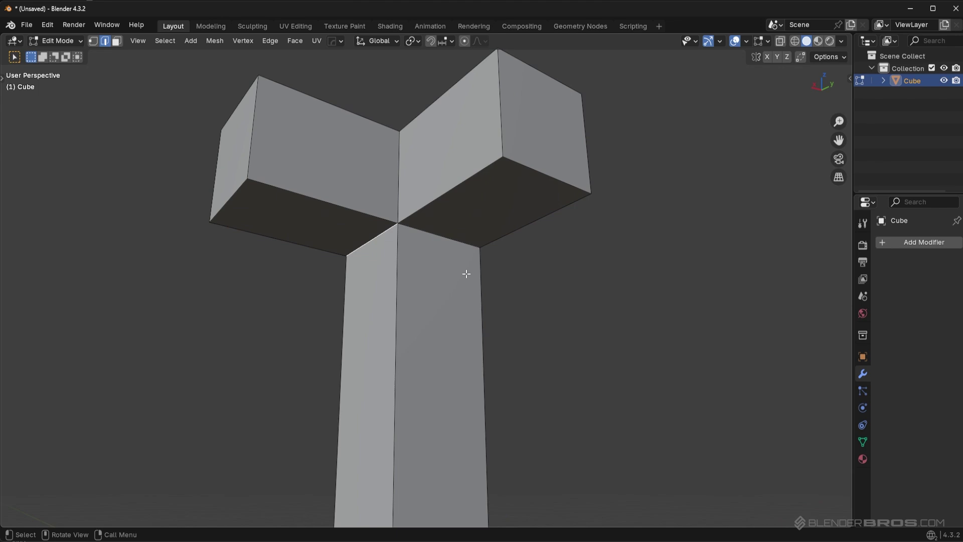
{"action": "key", "text": "1"}
{"action": "left_click", "coordinate": [411, 222]}
{"action": "left_click", "coordinate": [483, 248], "text": "shift"}
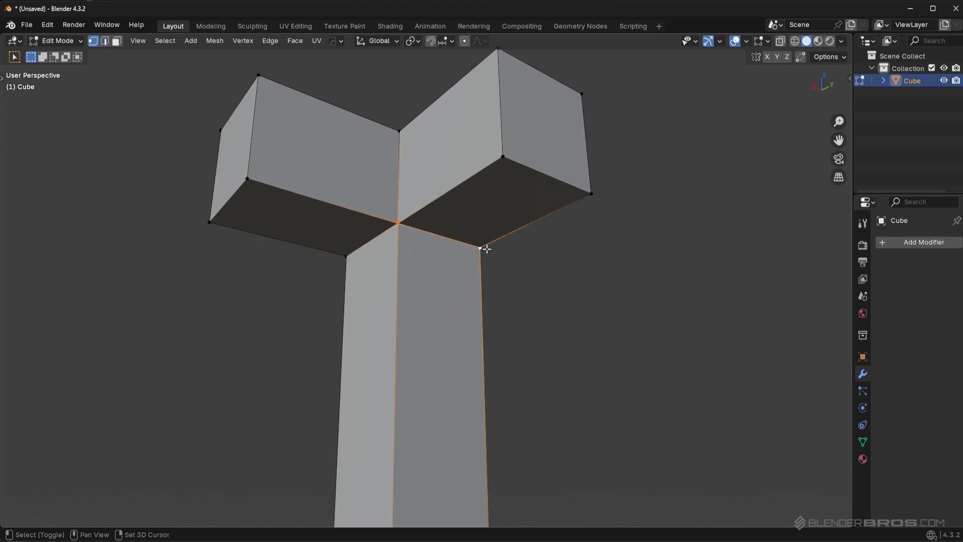
{"action": "key", "text": "ctrl+v"}
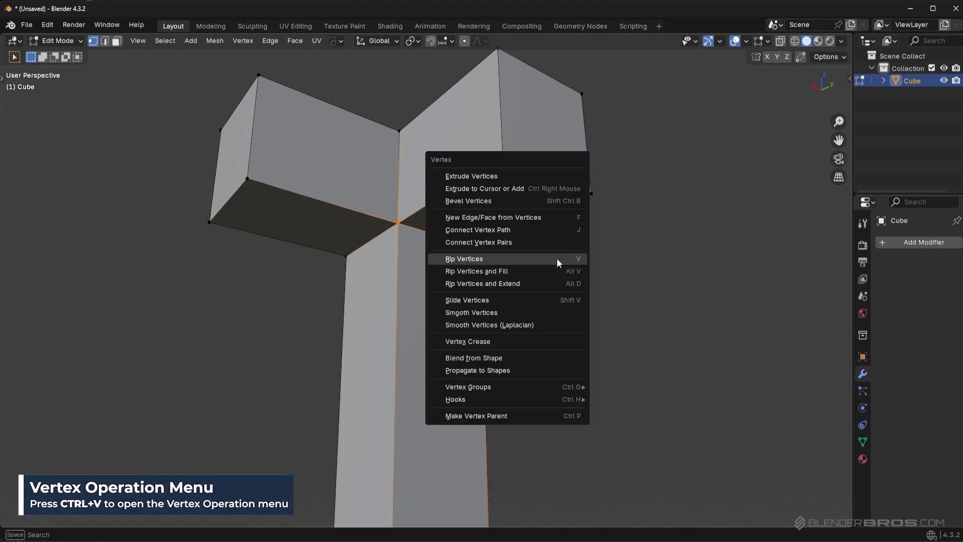
{"action": "left_click", "coordinate": [559, 263]}
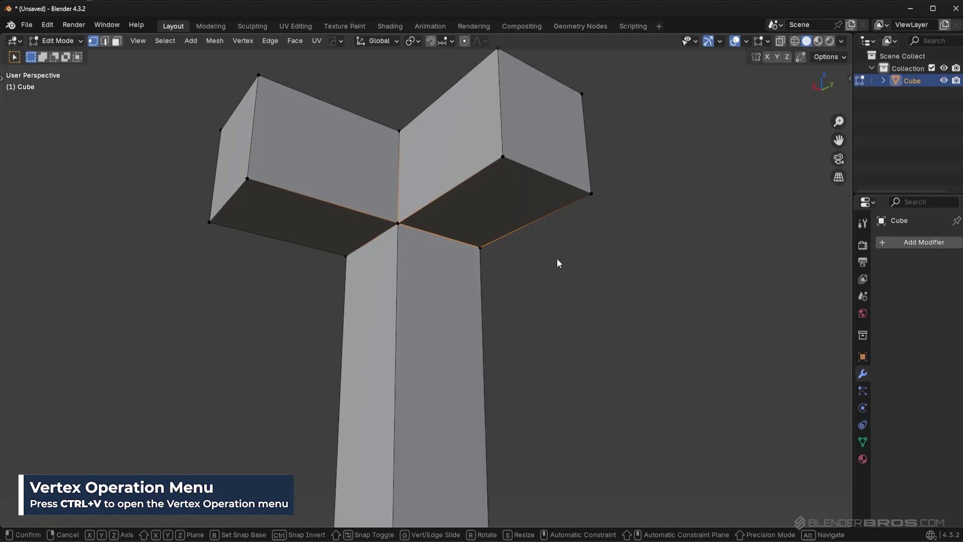
{"action": "left_click", "coordinate": [489, 193]}
- Try an 8-segment bevel about 0.491 m wide between the post and left arm, and undo it together with the ripped vertices' move
{"action": "key", "text": "Tab"}
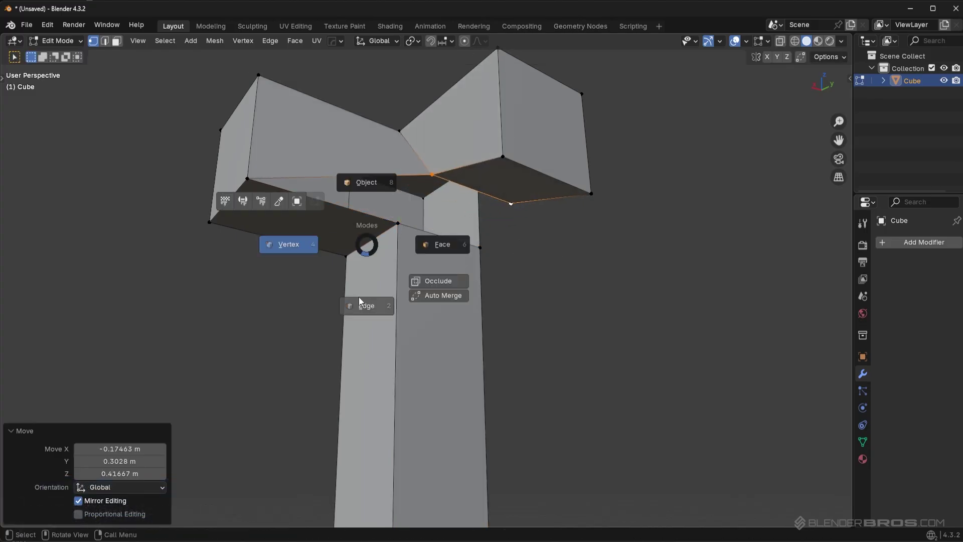
{"action": "left_click", "coordinate": [360, 300]}
{"action": "left_click", "coordinate": [374, 241]}
{"action": "key", "text": "ctrl+b"}
{"action": "left_click", "coordinate": [524, 325]}
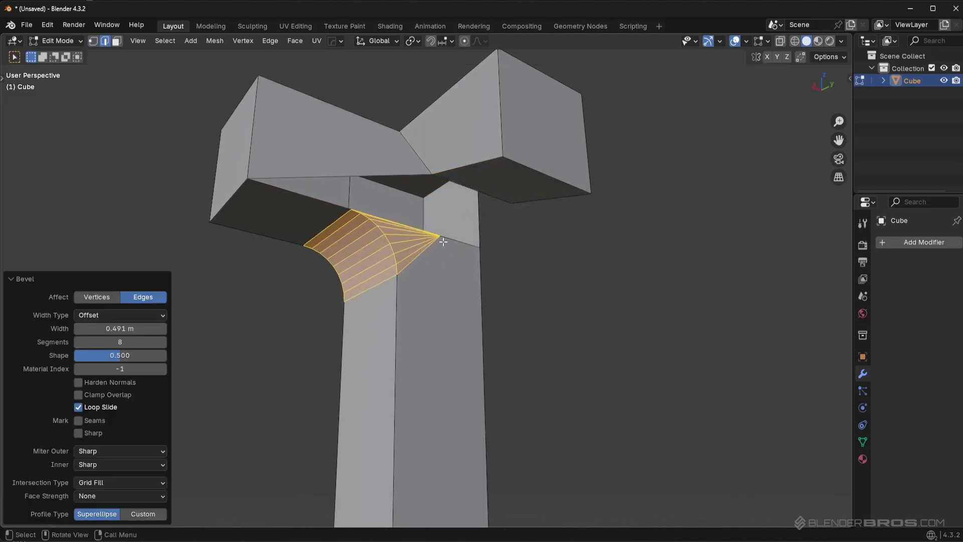
{"action": "key", "text": "ctrl+z"}
{"action": "key", "text": "ctrl+z"}
{"action": "key", "text": "ctrl+z"}
{"action": "key", "text": "ctrl+z"}
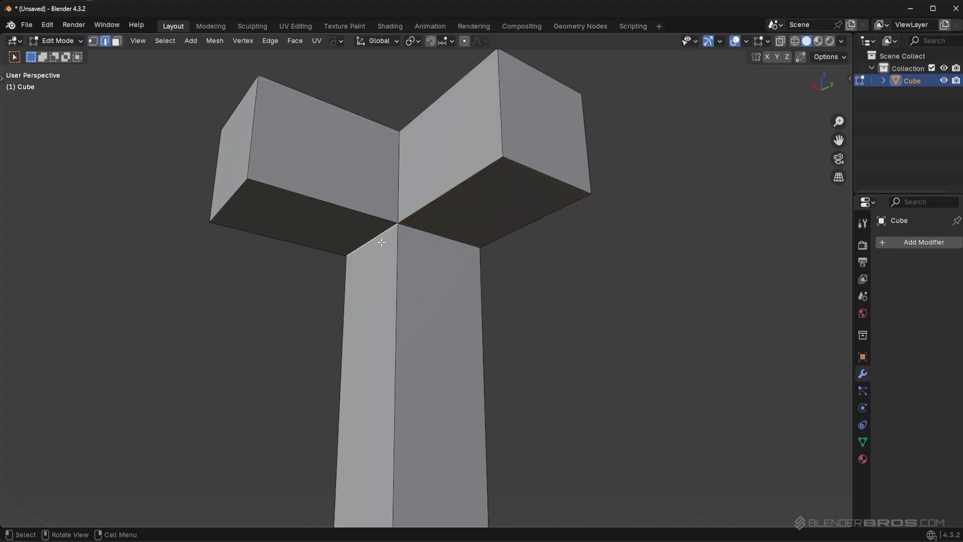
- Bevel the edge between the post and the left arm with 8 segments and a width of 0.5 m
{"action": "key", "text": "ctrl+b"}
{"action": "left_click", "coordinate": [480, 315]}
{"action": "left_click", "coordinate": [112, 328]}
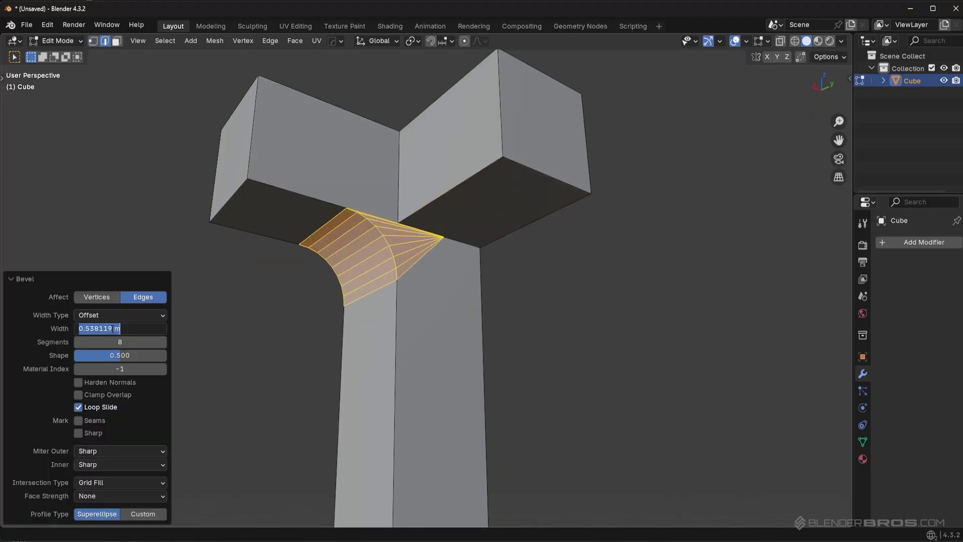
{"action": "type", "text": "0.5"}
{"action": "key", "text": "Return"}
- Run Limited Dissolve on the whole mesh at a maximum angle of 5°
{"action": "scroll", "coordinate": [504, 306], "scroll_direction": "up", "scroll_amount": 2}
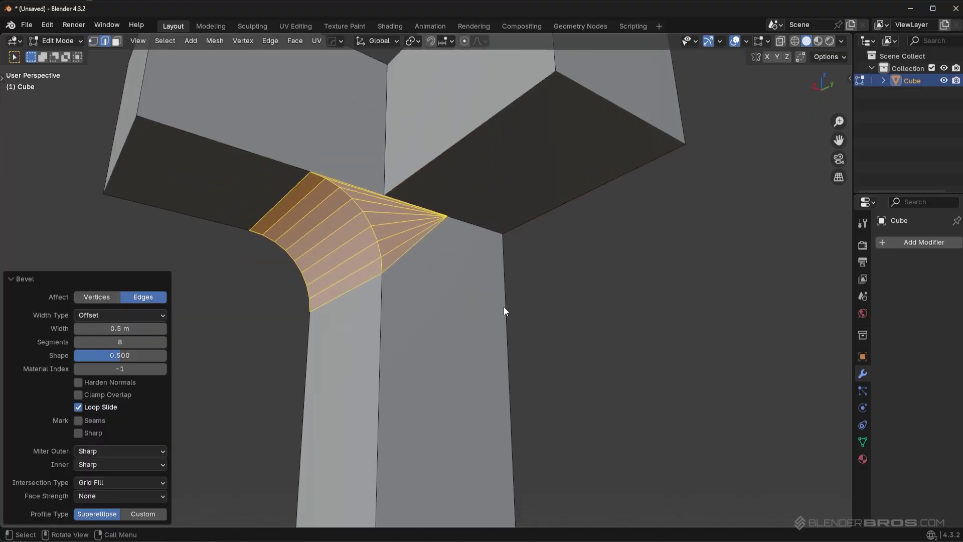
{"action": "key", "text": "a"}
{"action": "key", "text": "x"}
{"action": "left_click", "coordinate": [503, 306]}
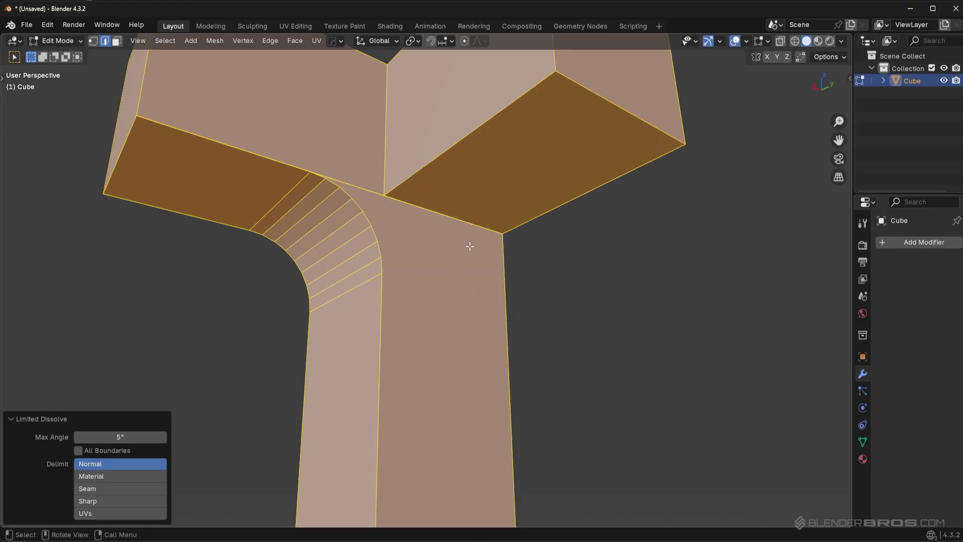
- Merge the ripped vertices at the inner corner At Last and connect that corner to the left bevel's lowest vertex with an edge
{"action": "key", "text": "ctrl+Tab"}
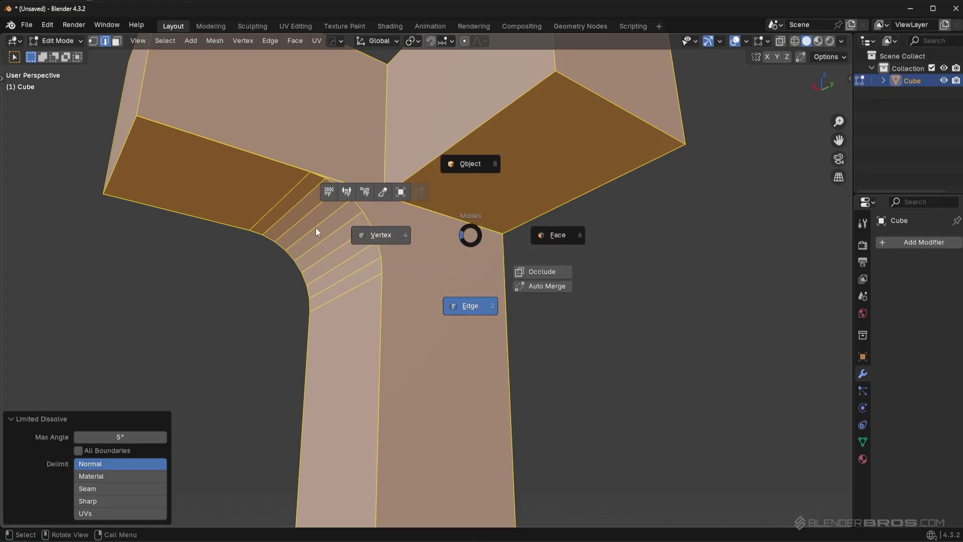
{"action": "left_click", "coordinate": [315, 228]}
{"action": "left_click", "coordinate": [382, 196]}
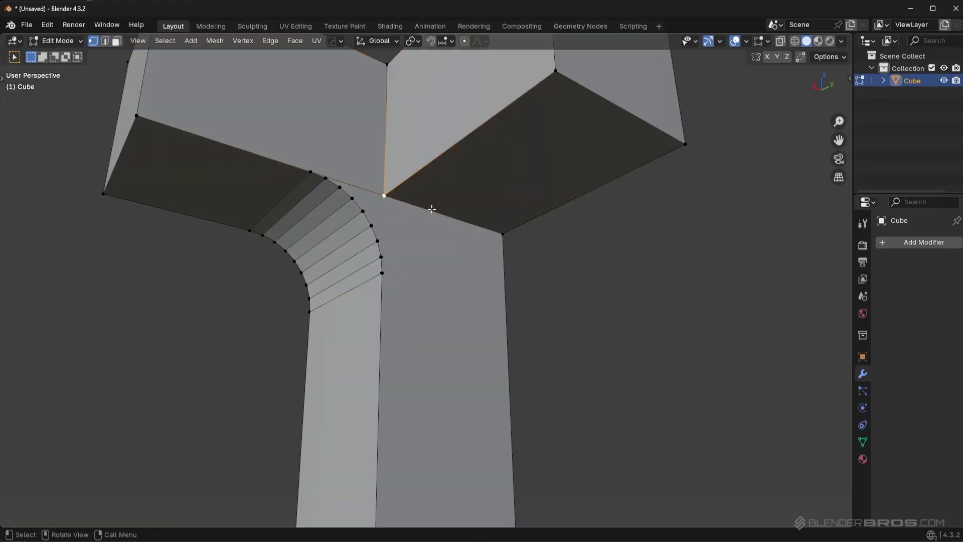
{"action": "key", "text": "ctrl+r"}
{"action": "left_click", "coordinate": [447, 218]}
{"action": "left_click", "coordinate": [416, 209]}
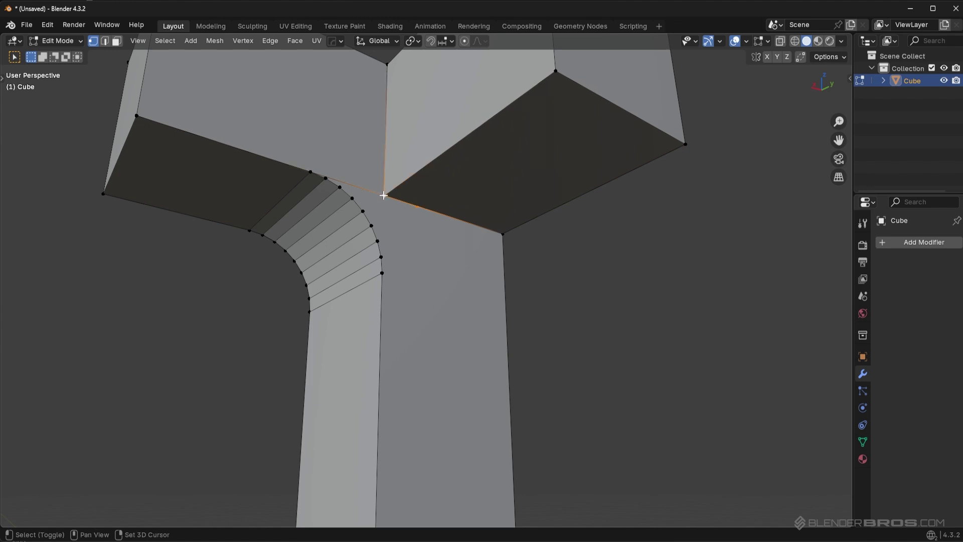
{"action": "key", "text": "m"}
{"action": "left_click", "coordinate": [444, 206]}
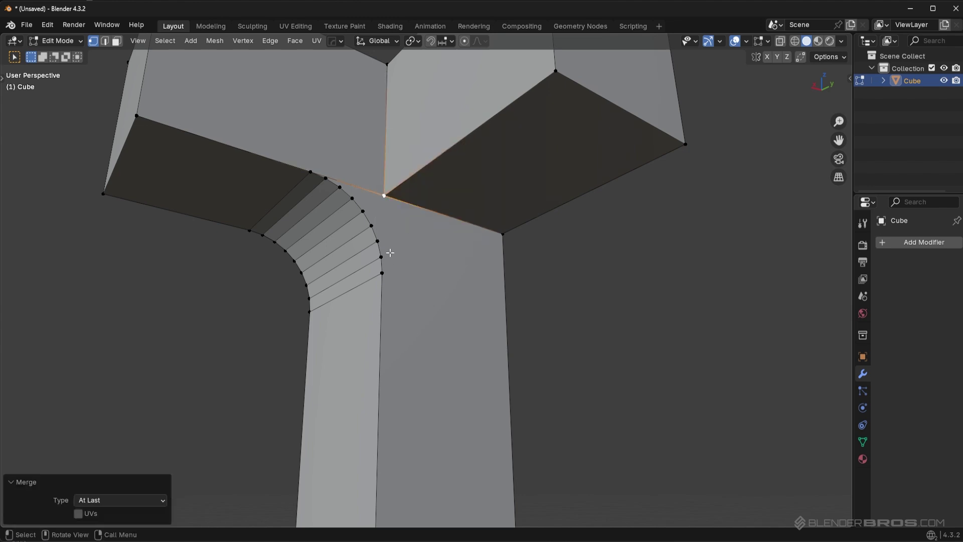
{"action": "left_click", "coordinate": [382, 271], "text": "shift"}
{"action": "key", "text": "j"}
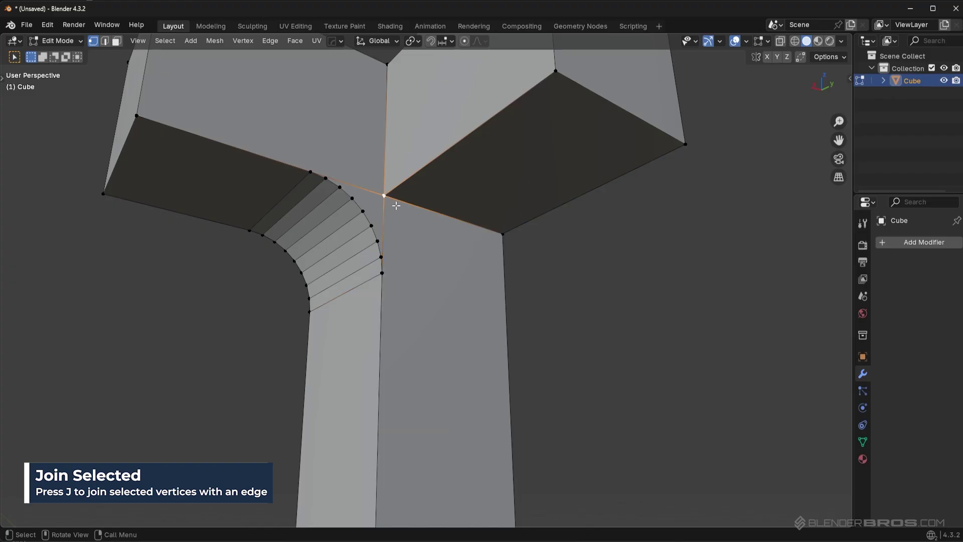
{"action": "key", "text": "2"}
{"action": "left_click", "coordinate": [467, 224]}
{"action": "key", "text": "ctrl+b"}
{"action": "right_click", "coordinate": [474, 277]}
{"action": "key", "text": "1"}
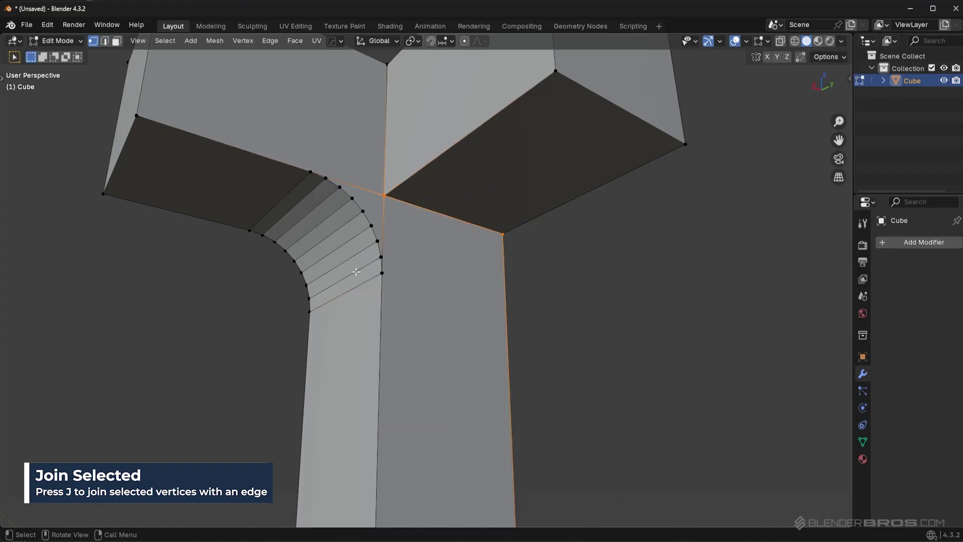
{"action": "middle_click_drag", "start_coordinate": [357, 271], "coordinate": [466, 225]}
{"action": "left_click", "coordinate": [456, 200]}
{"action": "key", "text": "g"}
{"action": "right_click", "coordinate": [500, 241]}
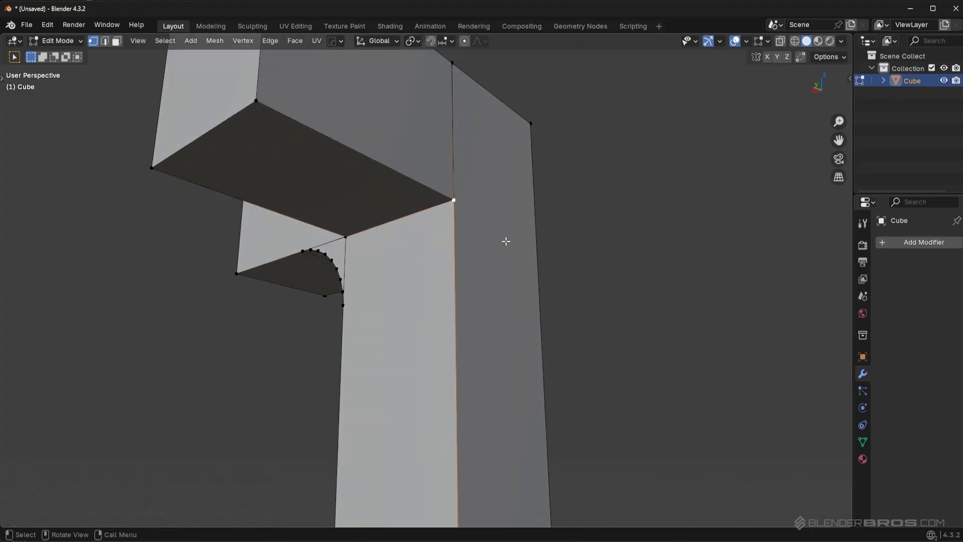
- Merge all of the mesh's overlapping vertices by distance
{"action": "key", "text": "a"}
{"action": "key", "text": "m"}
{"action": "left_click", "coordinate": [506, 241]}
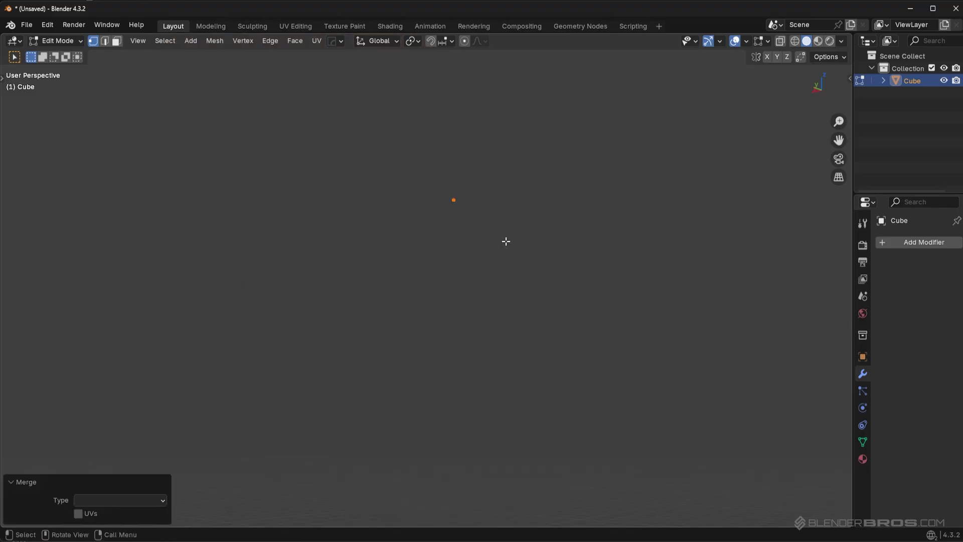
{"action": "key", "text": "ctrl+z"}
{"action": "key", "text": "m"}
{"action": "left_click", "coordinate": [508, 257]}
{"action": "key", "text": "2"}
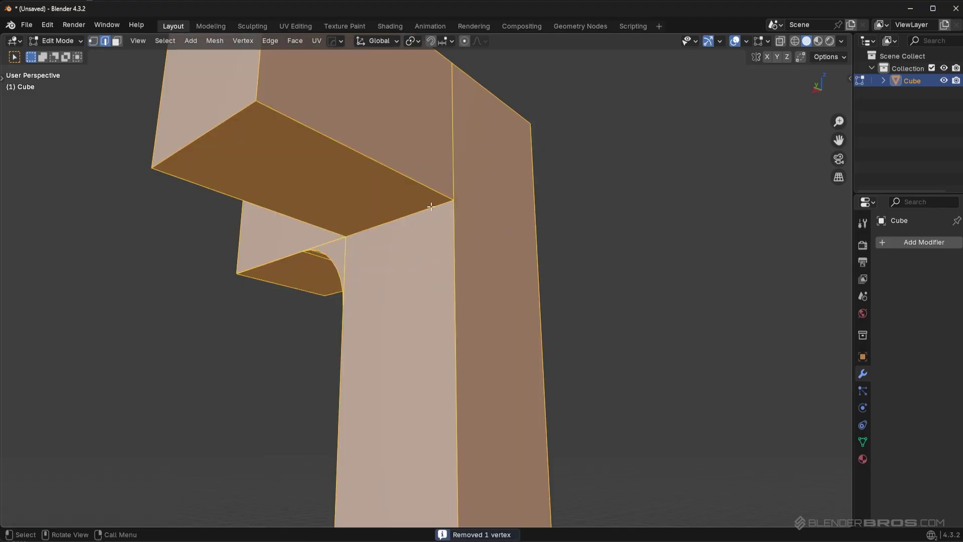
{"action": "left_click", "coordinate": [432, 206]}
{"action": "middle_click_drag", "start_coordinate": [341, 278], "coordinate": [444, 296]}
{"action": "key", "text": "ctrl+b"}
{"action": "right_click", "coordinate": [527, 335]}
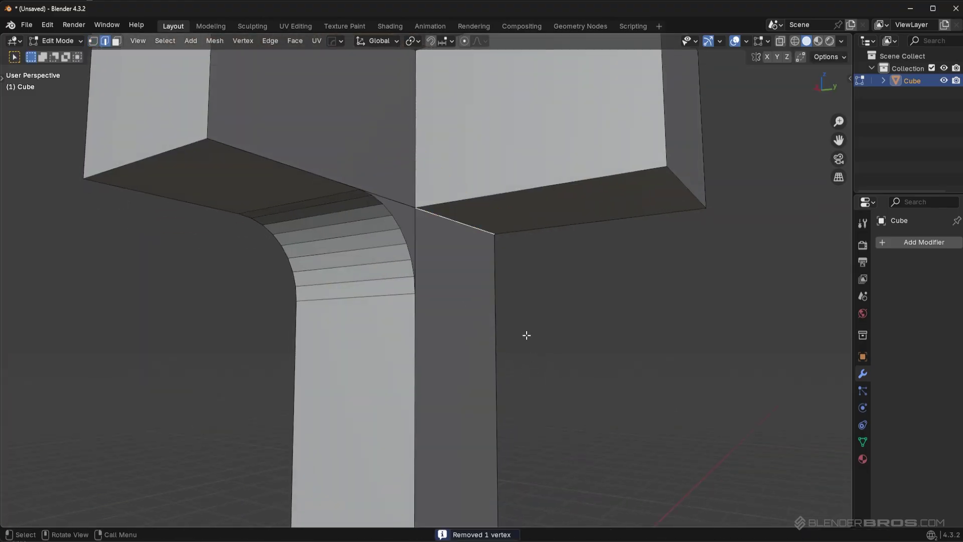
- Rip the inner corner vertex and the left bevel's lowest vertex on the post edge, leaving them in place
{"action": "key", "text": "1"}
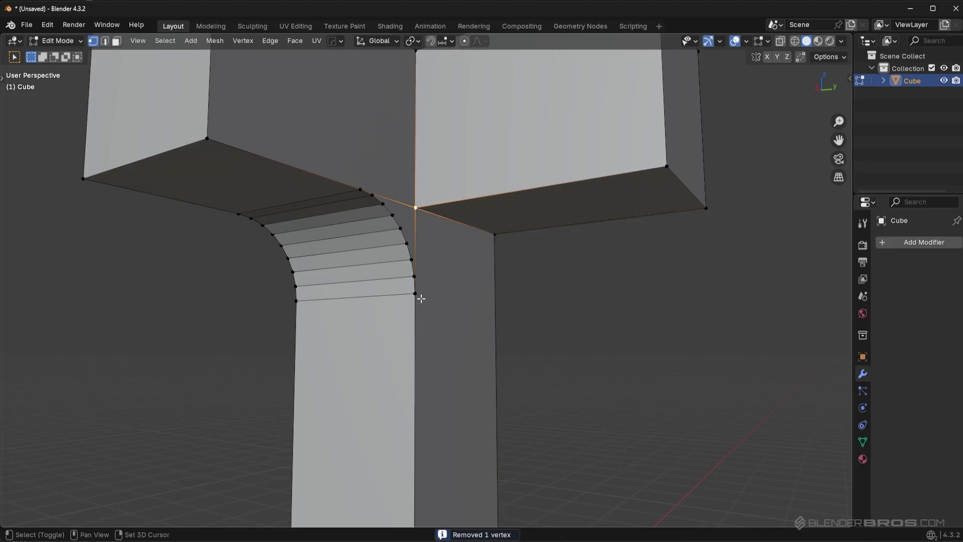
{"action": "left_click", "coordinate": [421, 298], "text": "shift"}
{"action": "key", "text": "ctrl+v"}
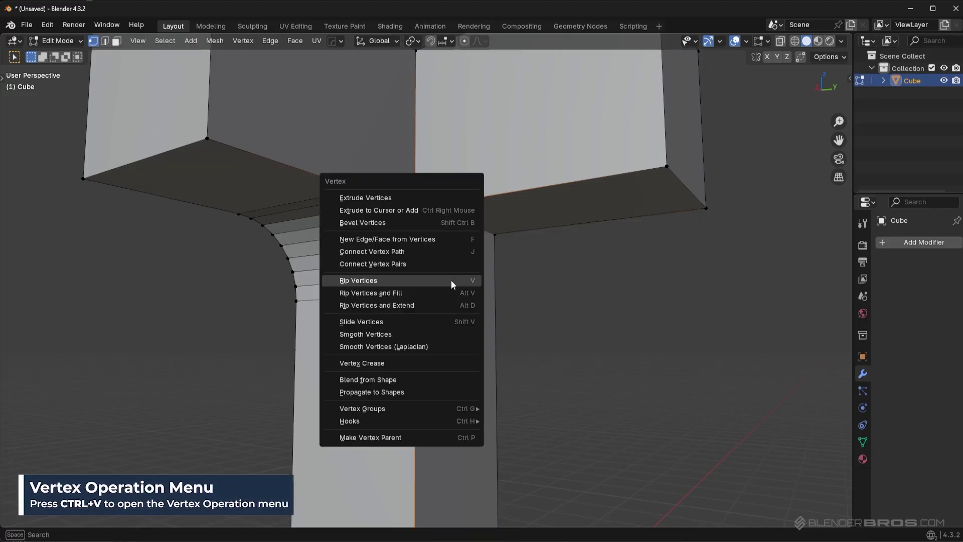
{"action": "left_click", "coordinate": [450, 280]}
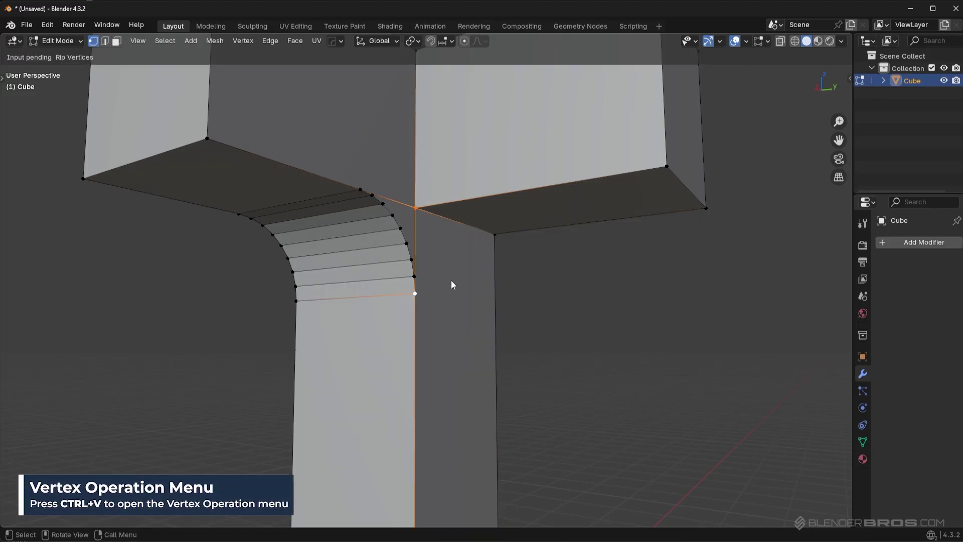
{"action": "left_click", "coordinate": [451, 281]}
- Bevel the edge between the post and the right arm with 8 segments and a width of 0.5 m
{"action": "key", "text": "2"}
{"action": "left_click", "coordinate": [472, 230]}
{"action": "key", "text": "ctrl+b"}
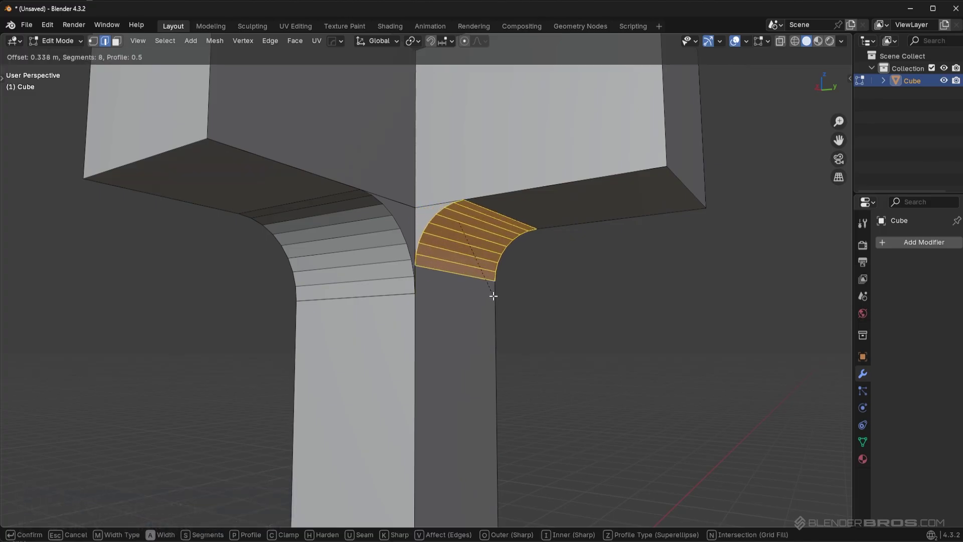
{"action": "left_click", "coordinate": [511, 320]}
{"action": "left_click", "coordinate": [116, 328]}
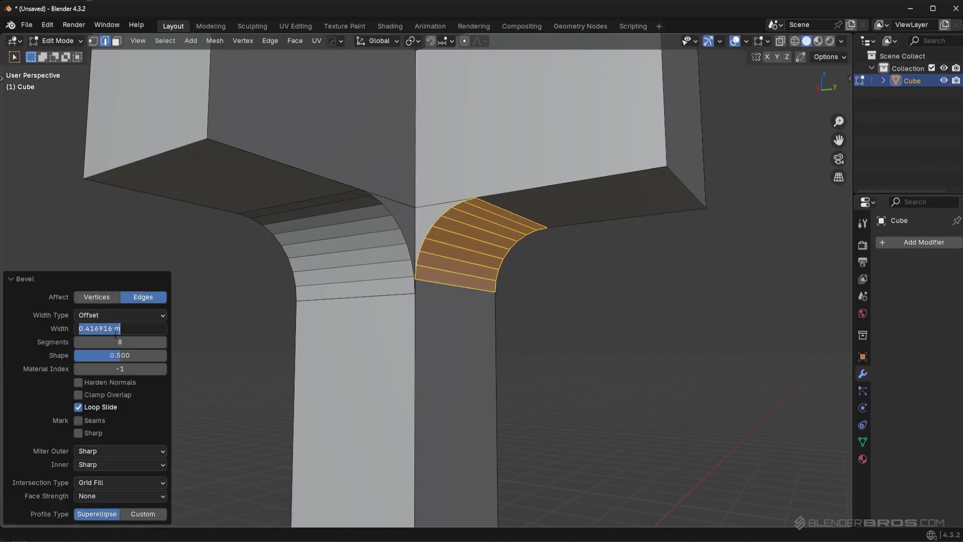
{"action": "type", "text": ".5"}
{"action": "key", "text": "Return"}
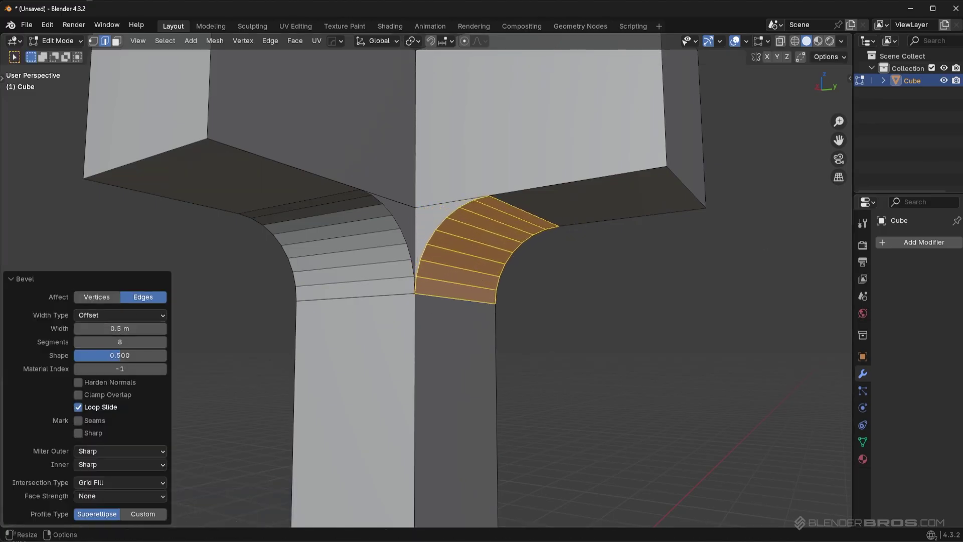
- Select the vertex path from the point where both bevels meet on the post up to the inner corner, and inspect the junction
{"action": "middle_click_drag", "start_coordinate": [629, 258], "coordinate": [462, 314]}
{"action": "key", "text": "Tab"}
{"action": "left_click", "coordinate": [353, 353]}
{"action": "left_click", "coordinate": [410, 350]}
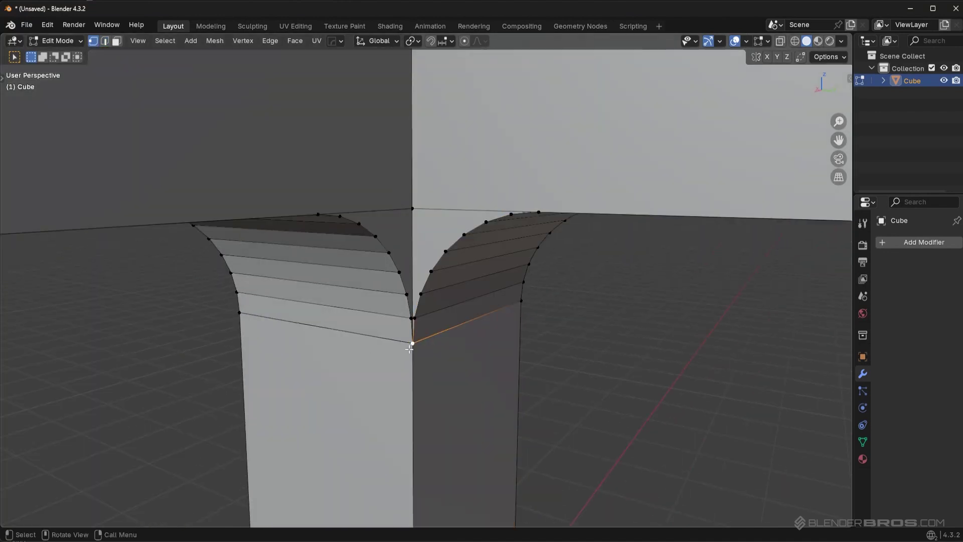
{"action": "left_click", "coordinate": [413, 204], "text": "ctrl"}
{"action": "middle_click_drag", "start_coordinate": [531, 292], "coordinate": [494, 295]}
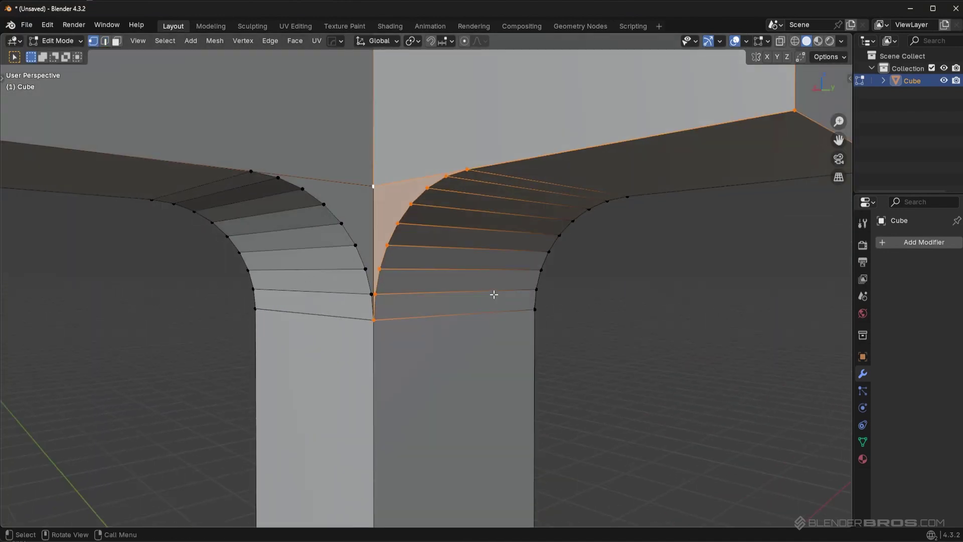
- Run all 3D Print checks on the mesh and select the non-manifold edges
{"action": "key", "text": "n"}
{"action": "left_click", "coordinate": [491, 267]}
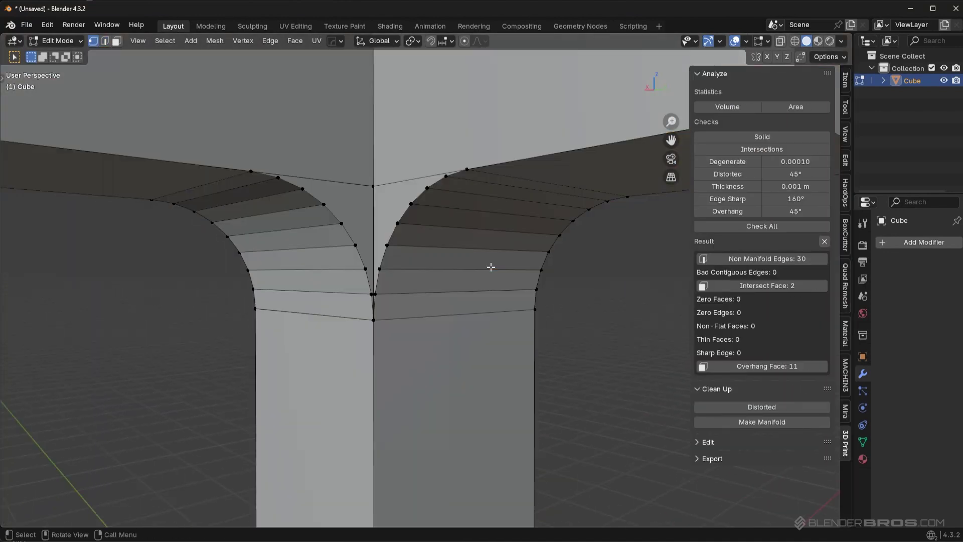
{"action": "left_click", "coordinate": [735, 226]}
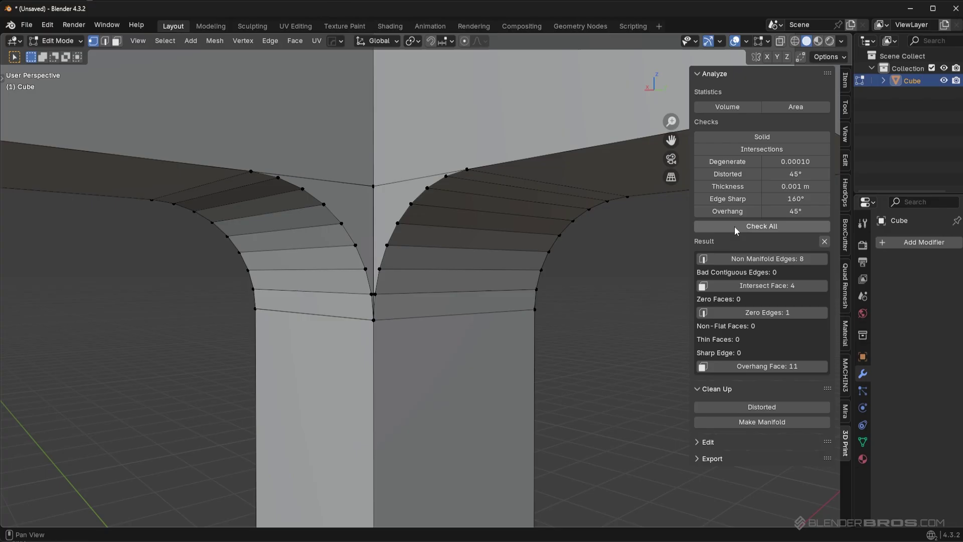
{"action": "left_click", "coordinate": [772, 258]}
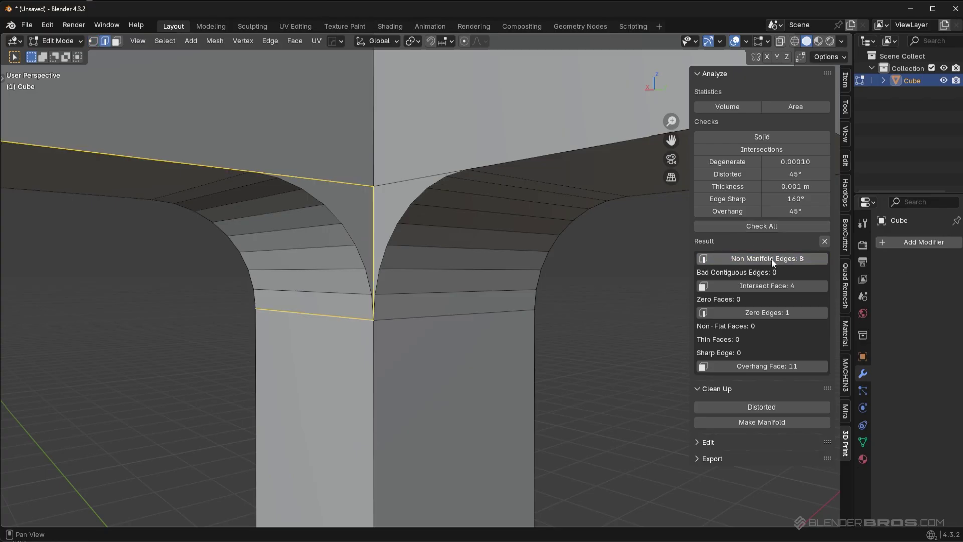
- Make the mesh manifold with the 3D Print clean-up, and dissolve the leftover edges crossing the inner corner on both arms
{"action": "left_click", "coordinate": [768, 422]}
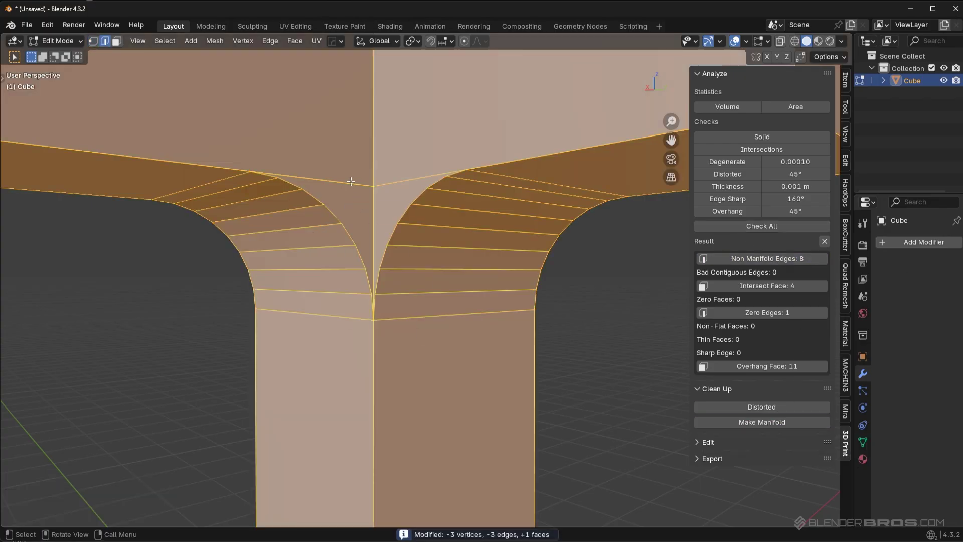
{"action": "key", "text": "ctrl+x"}
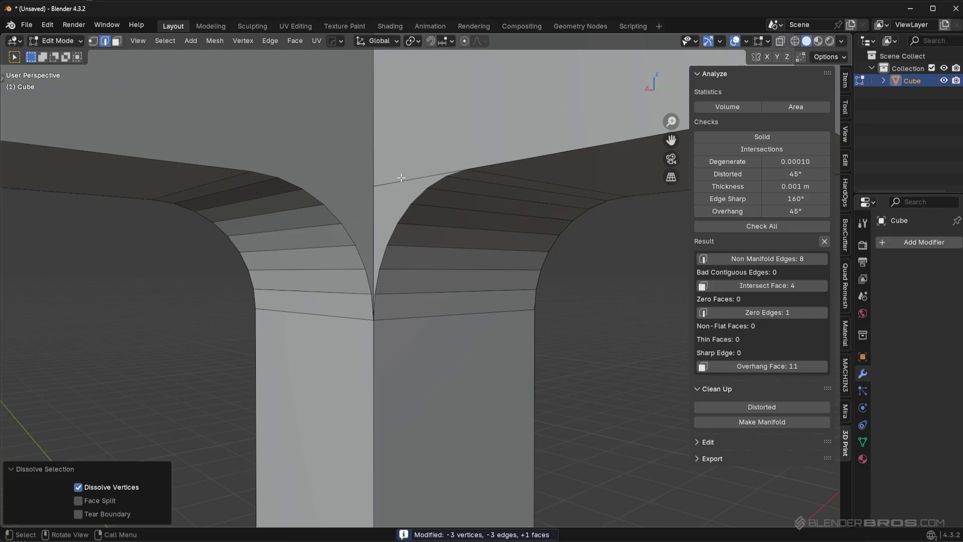
{"action": "left_click", "coordinate": [401, 178]}
{"action": "key", "text": "ctrl+x"}
- Apply Limited Dissolve to the entire mesh to remove the redundant edges on its flat faces
{"action": "scroll", "coordinate": [595, 335], "scroll_direction": "down", "scroll_amount": 6}
{"action": "middle_click_drag", "start_coordinate": [595, 335], "coordinate": [439, 250]}
{"action": "key", "text": "a"}
{"action": "key", "text": "x"}
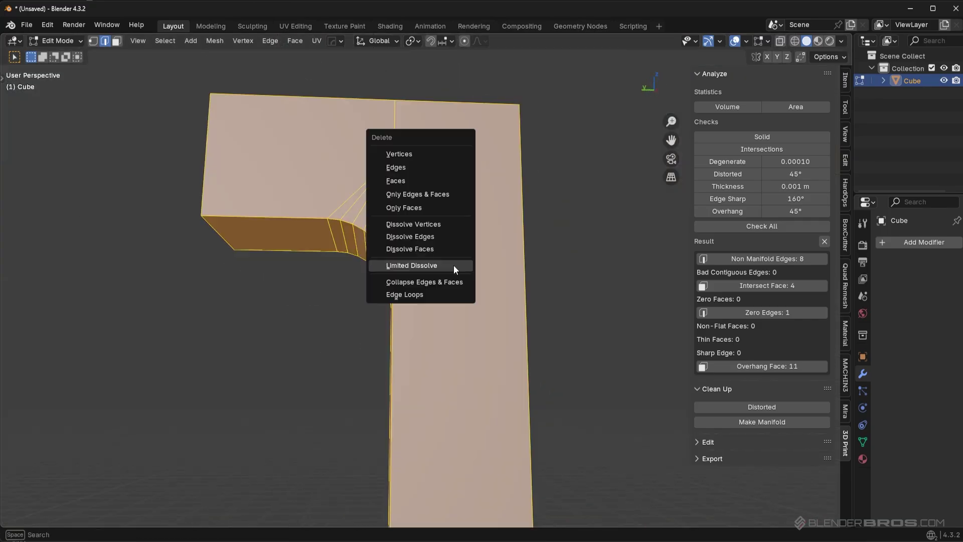
{"action": "left_click", "coordinate": [453, 265]}
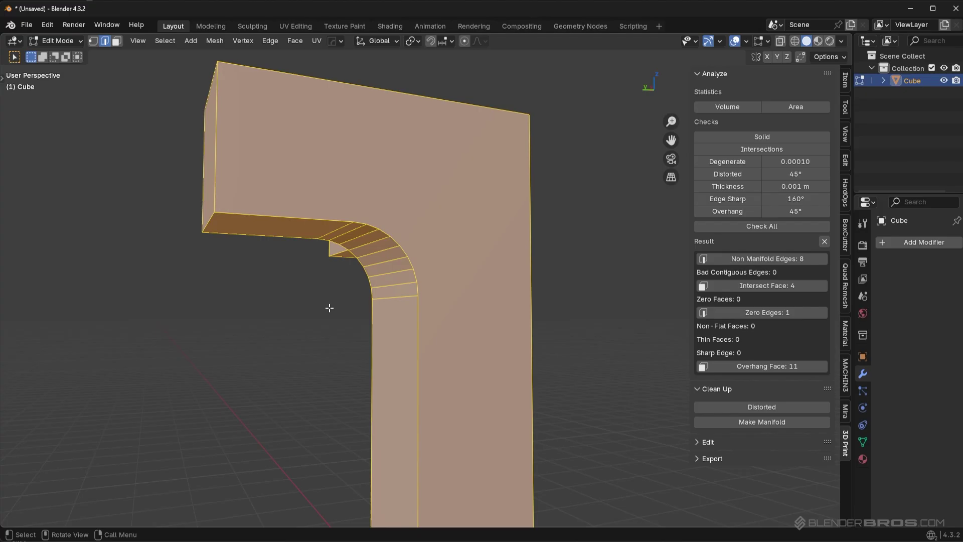
- Return to Object Mode, apply Shade Auto Smooth at 30° to the object, and hide the sidebar
{"action": "middle_click_drag", "start_coordinate": [329, 308], "coordinate": [481, 387]}
{"action": "key", "text": "Tab"}
{"action": "middle_click_drag", "start_coordinate": [481, 346], "coordinate": [522, 290]}
{"action": "right_click", "coordinate": [522, 290]}
{"action": "left_click", "coordinate": [522, 290]}
{"action": "key", "text": "n"}
{"action": "scroll", "coordinate": [549, 292], "scroll_direction": "down", "scroll_amount": 4}
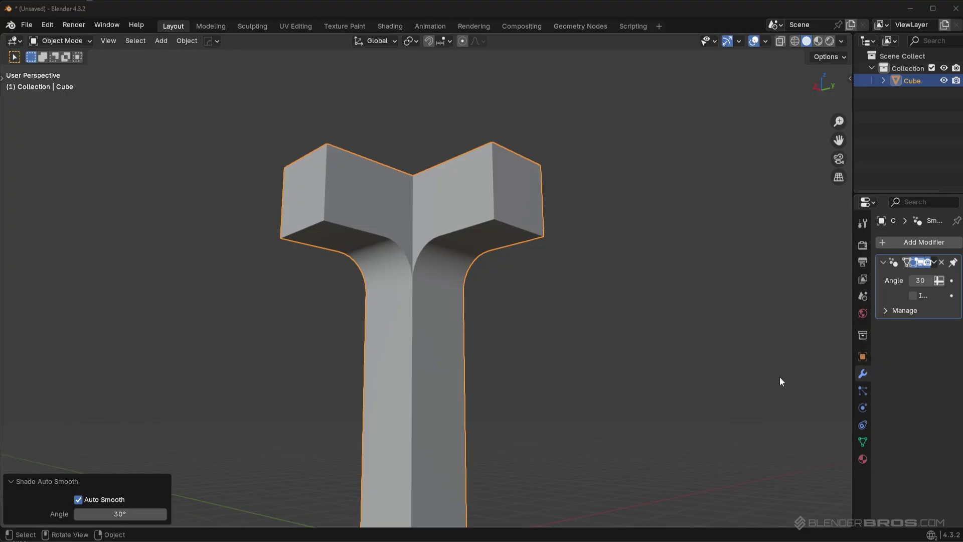
- Show the object's wireframe and try a HardOps bevel with 3 segments and a 30° angle limit around the junction
{"action": "scroll", "coordinate": [407, 291], "scroll_direction": "up", "scroll_amount": 3}
{"action": "mouse_move", "coordinate": [432, 266]}
{"action": "middle_mouse_down"}
{"action": "mouse_move", "coordinate": [463, 277]}
{"action": "mouse_move", "coordinate": [460, 259]}
{"action": "mouse_move", "coordinate": [449, 262]}
{"action": "middle_mouse_up"}
{"action": "scroll", "coordinate": [441, 291], "scroll_direction": "up", "scroll_amount": 4}
{"action": "key", "text": "alt+v"}
{"action": "left_click", "coordinate": [446, 264]}
{"action": "scroll", "coordinate": [417, 291], "scroll_direction": "up", "scroll_amount": 2}
{"action": "key", "text": "q"}
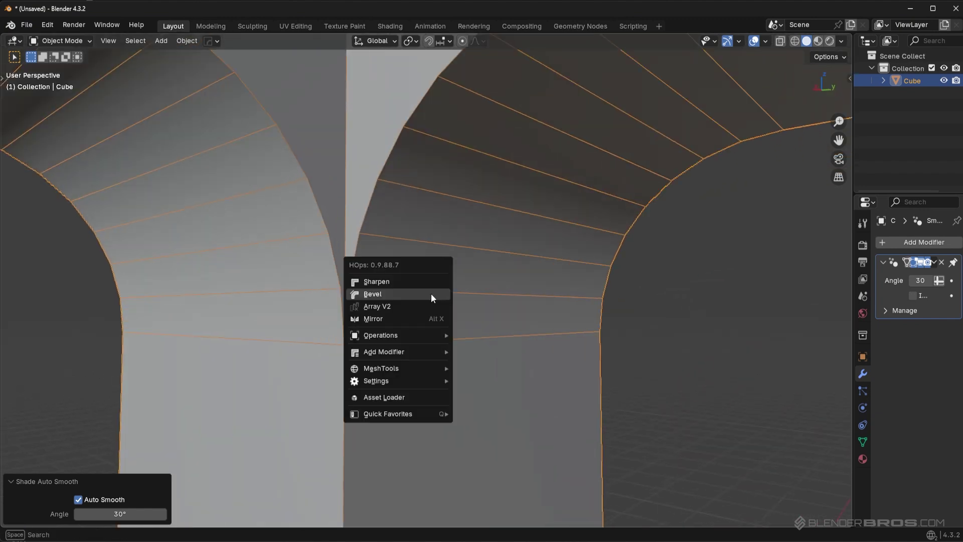
{"action": "left_click", "coordinate": [431, 293]}
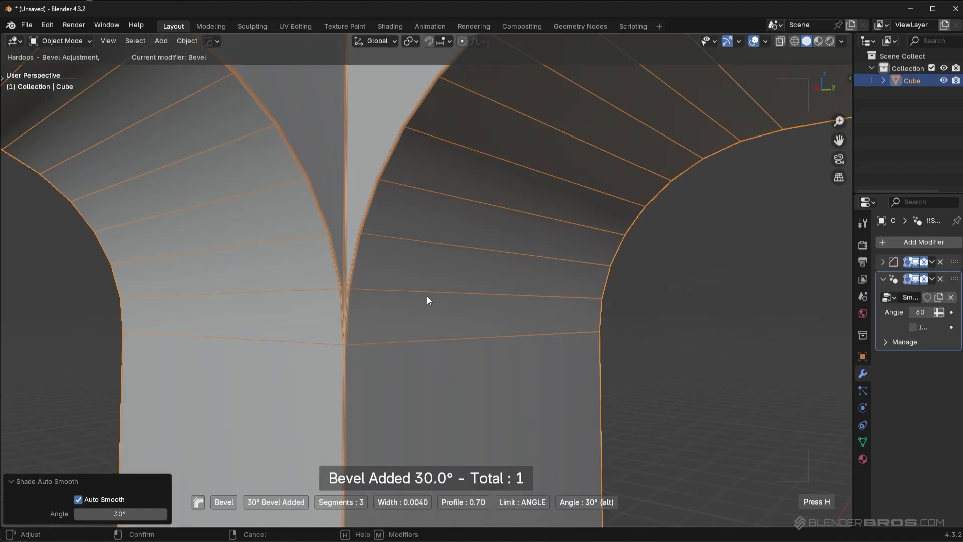
{"action": "right_click", "coordinate": [574, 306]}
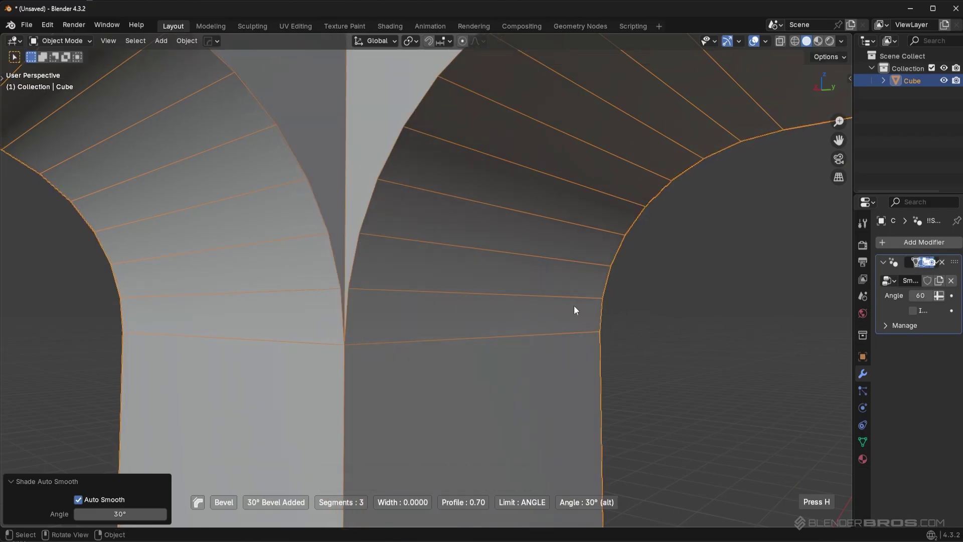
- Hide the wireframe, deselect the object, and inspect the shading of the rounded junction from below
{"action": "scroll", "coordinate": [574, 305], "scroll_direction": "down", "scroll_amount": 3}
{"action": "key", "text": "z"}
{"action": "left_click", "coordinate": [492, 293]}
{"action": "scroll", "coordinate": [531, 287], "scroll_direction": "down", "scroll_amount": 3}
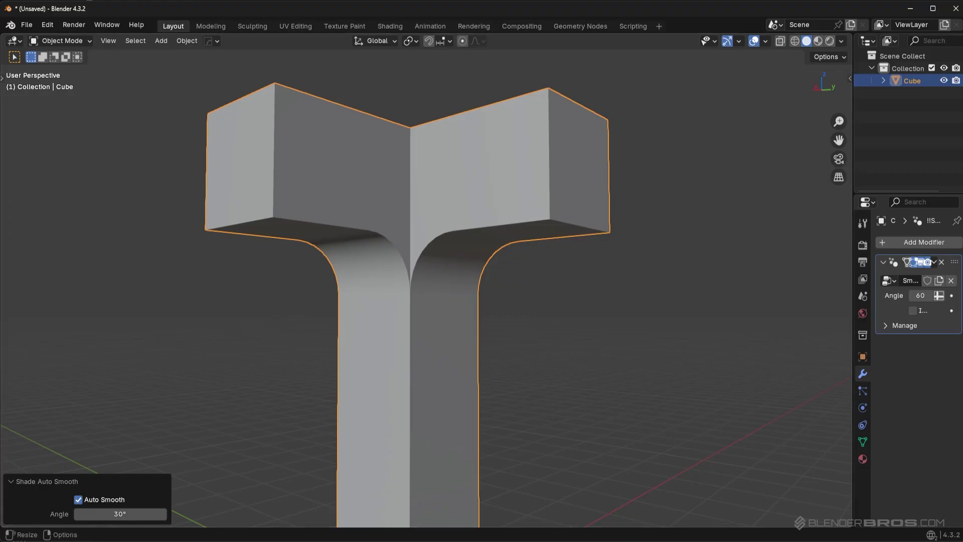
{"action": "left_click", "coordinate": [186, 396]}
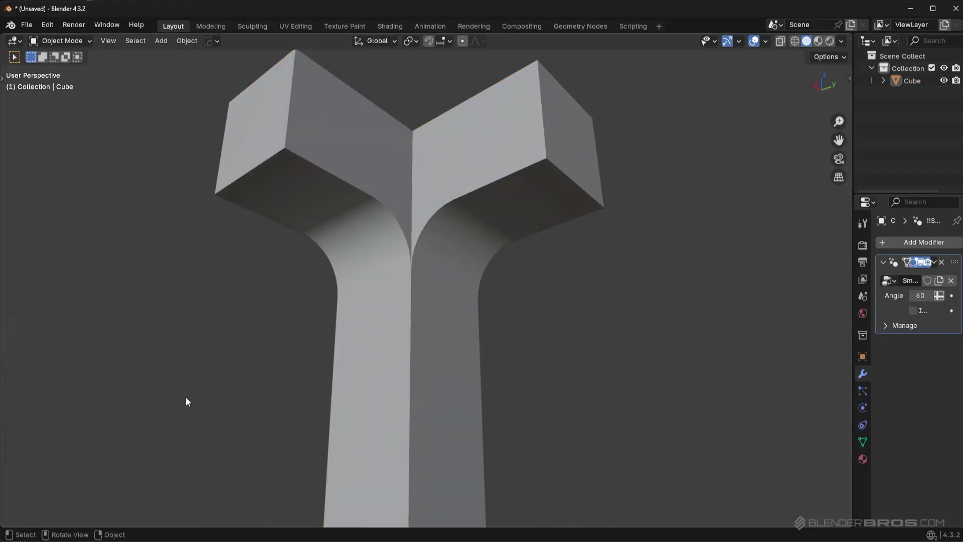
{"action": "middle_click_drag", "start_coordinate": [186, 396], "coordinate": [567, 302]}
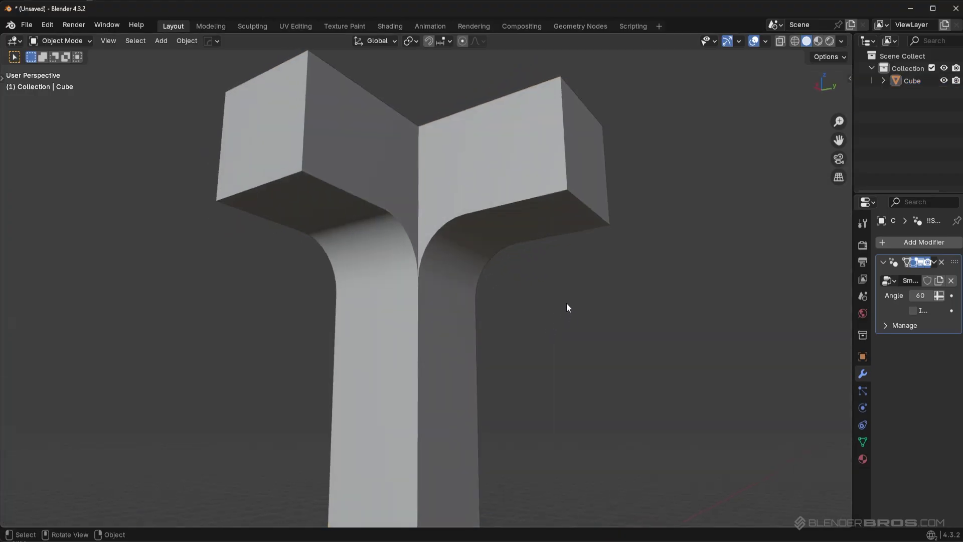